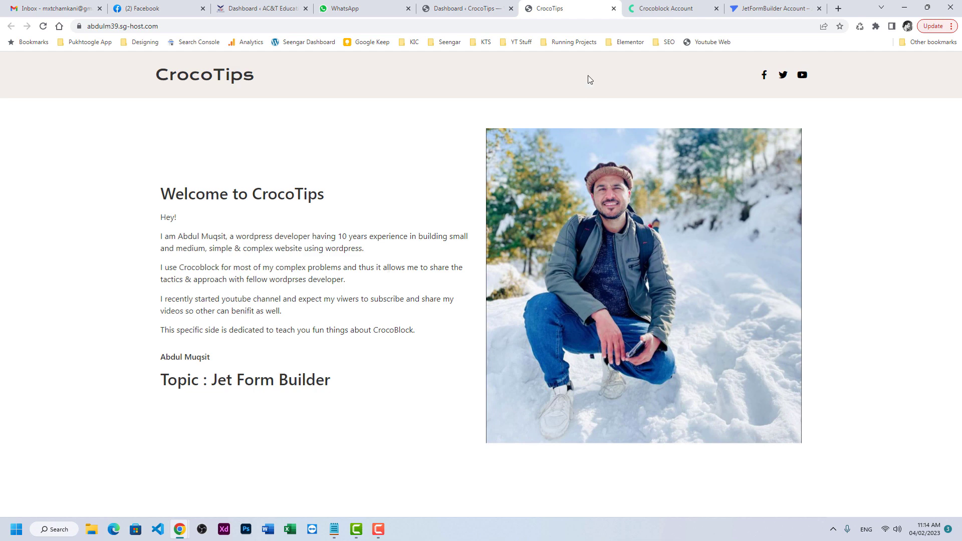
Switch from the CrocoTips homepage to the Crocoblock account plugin downloads page
{"action": "left_click", "coordinate": [639, 10]}
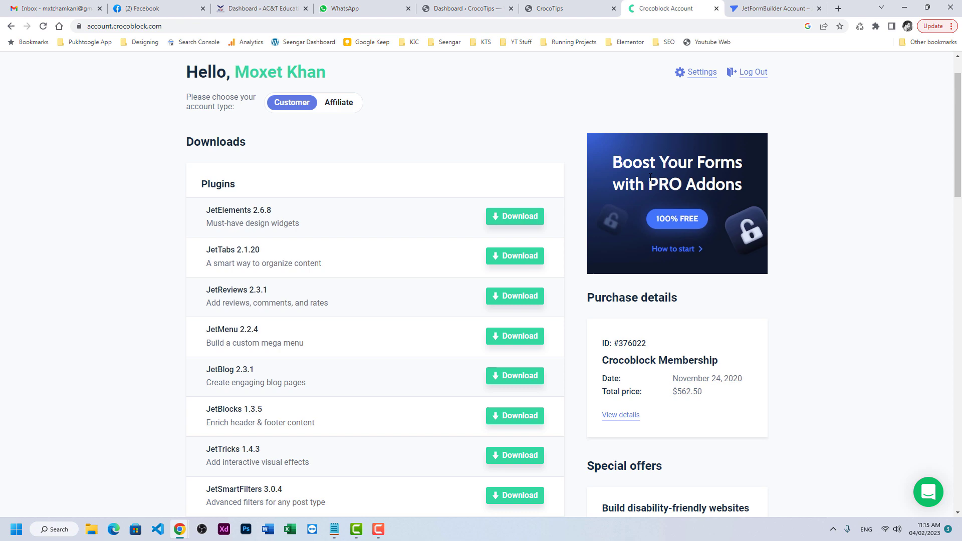
{"action": "scroll", "coordinate": [347, 304], "scroll_direction": "down", "scroll_amount": 3}
{"action": "scroll", "coordinate": [346, 305], "scroll_direction": "down", "scroll_amount": 3}
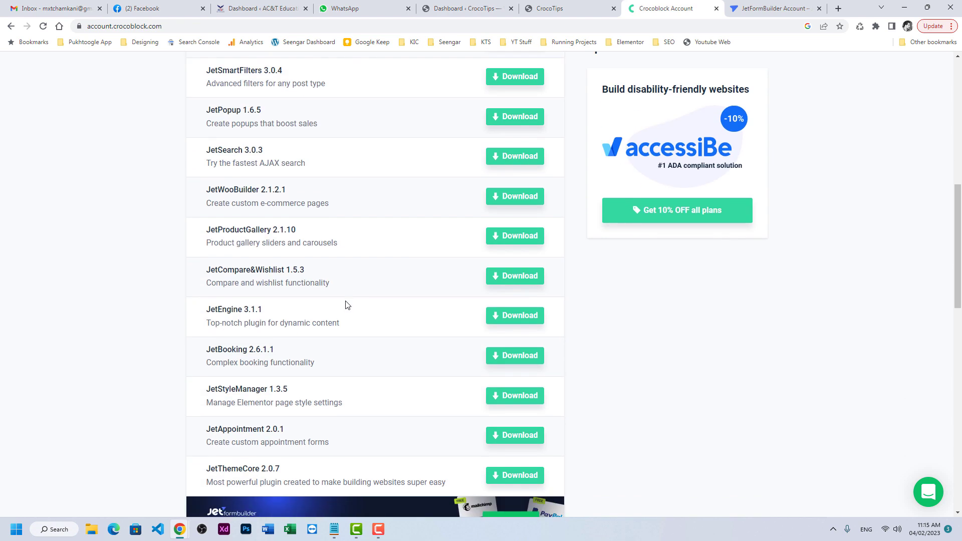
{"action": "scroll", "coordinate": [347, 305], "scroll_direction": "down", "scroll_amount": 2}
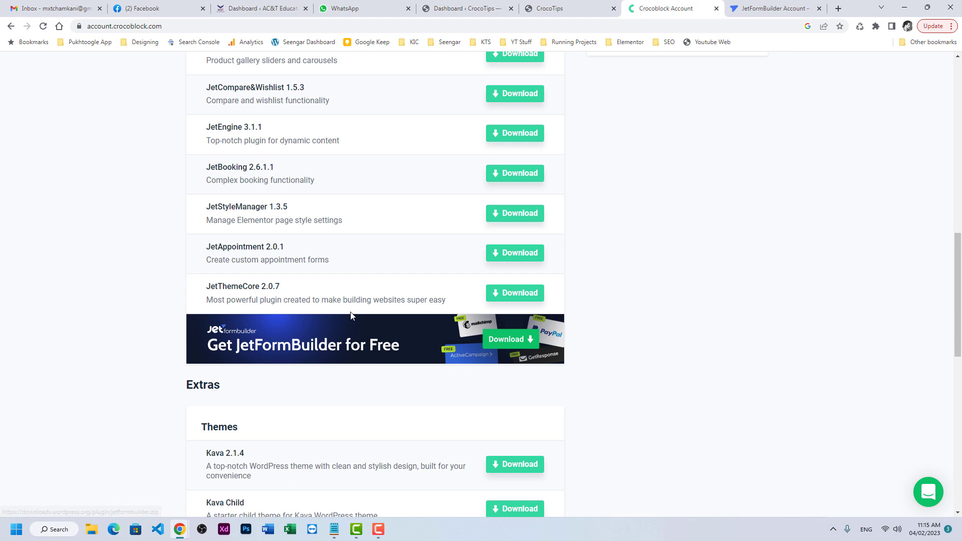
{"action": "scroll", "coordinate": [351, 317], "scroll_direction": "up", "scroll_amount": 1}
{"action": "scroll", "coordinate": [351, 317], "scroll_direction": "up", "scroll_amount": 2}
{"action": "scroll", "coordinate": [350, 318], "scroll_direction": "up", "scroll_amount": 2}
{"action": "scroll", "coordinate": [349, 320], "scroll_direction": "up", "scroll_amount": 1}
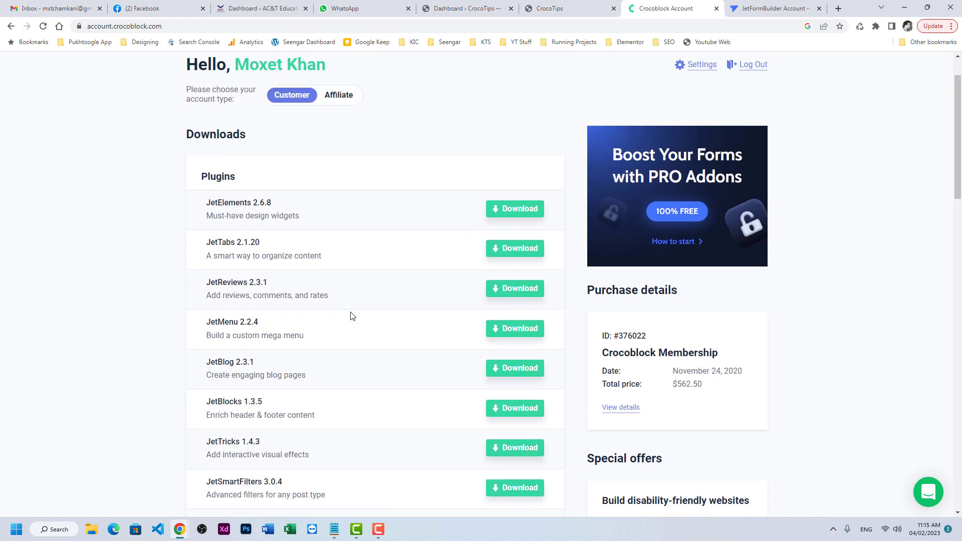
Highlight and then deselect the JetElements title and description in the Crocoblock downloads list
{"action": "triple_click", "coordinate": [272, 225]}
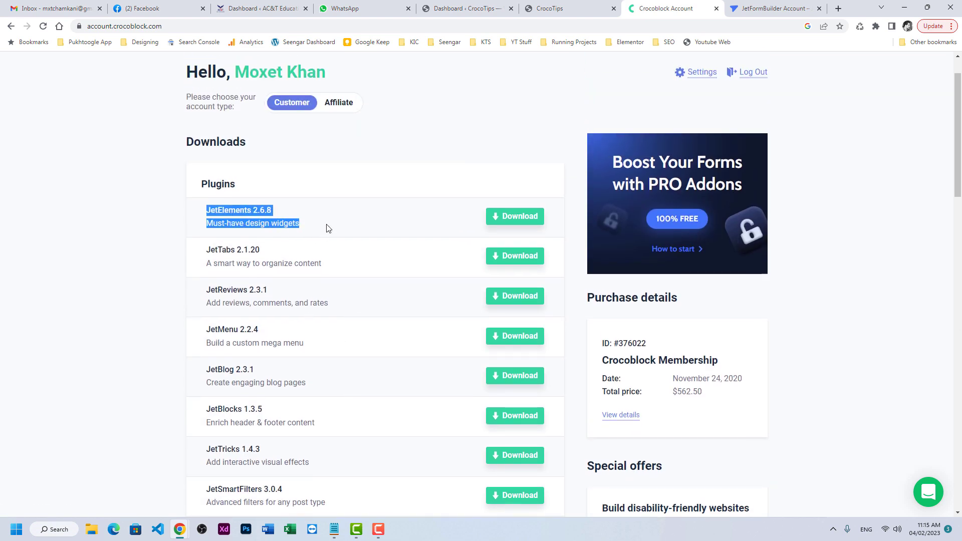
{"action": "left_click", "coordinate": [331, 234]}
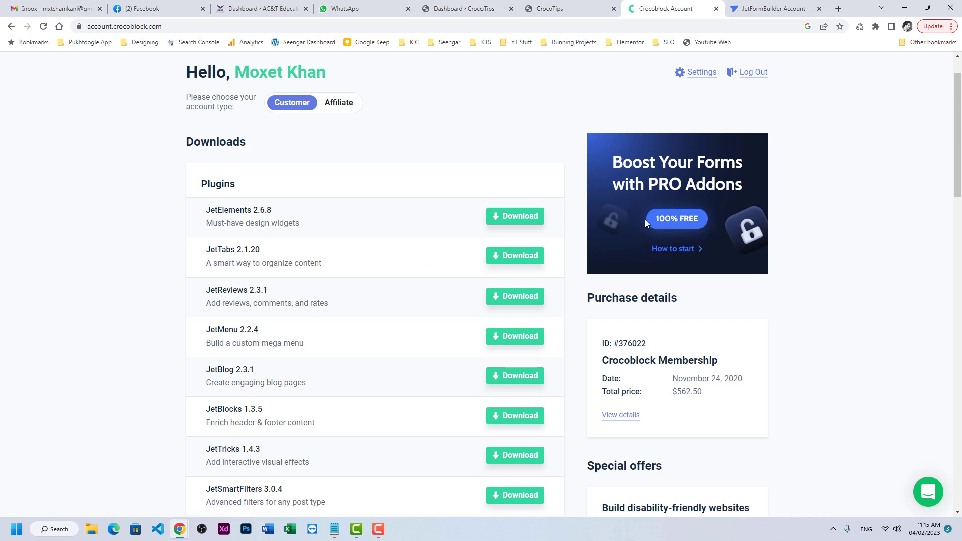
{"action": "left_click", "coordinate": [758, 6]}
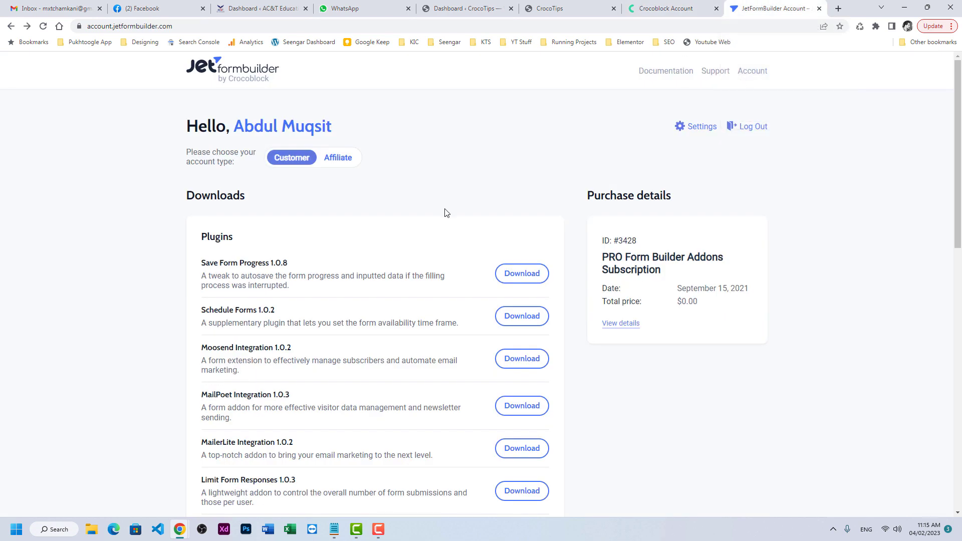
{"action": "scroll", "coordinate": [380, 299], "scroll_direction": "down", "scroll_amount": 3}
{"action": "scroll", "coordinate": [387, 293], "scroll_direction": "down", "scroll_amount": 3}
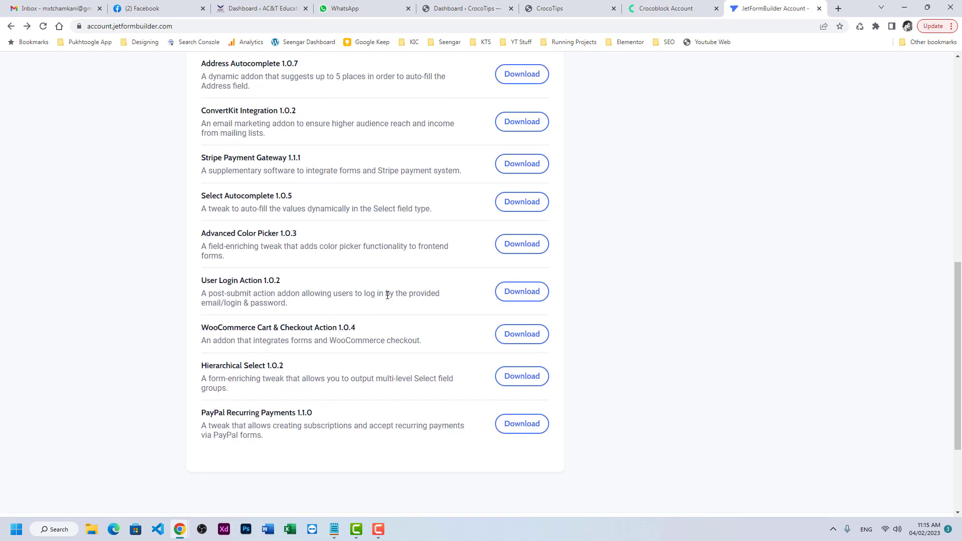
{"action": "scroll", "coordinate": [392, 299], "scroll_direction": "down", "scroll_amount": 2}
{"action": "scroll", "coordinate": [392, 298], "scroll_direction": "up", "scroll_amount": 3}
{"action": "scroll", "coordinate": [395, 297], "scroll_direction": "up", "scroll_amount": 3}
{"action": "scroll", "coordinate": [397, 295], "scroll_direction": "up", "scroll_amount": 3}
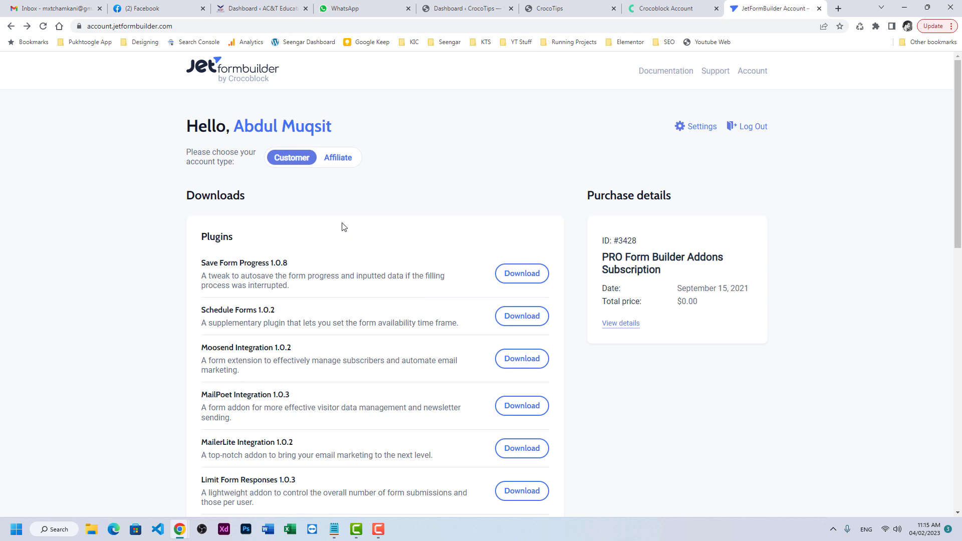
On the CrocoTips dashboard, search the plugin directory and install and activate JetFormBuilder
{"action": "left_click", "coordinate": [444, 12]}
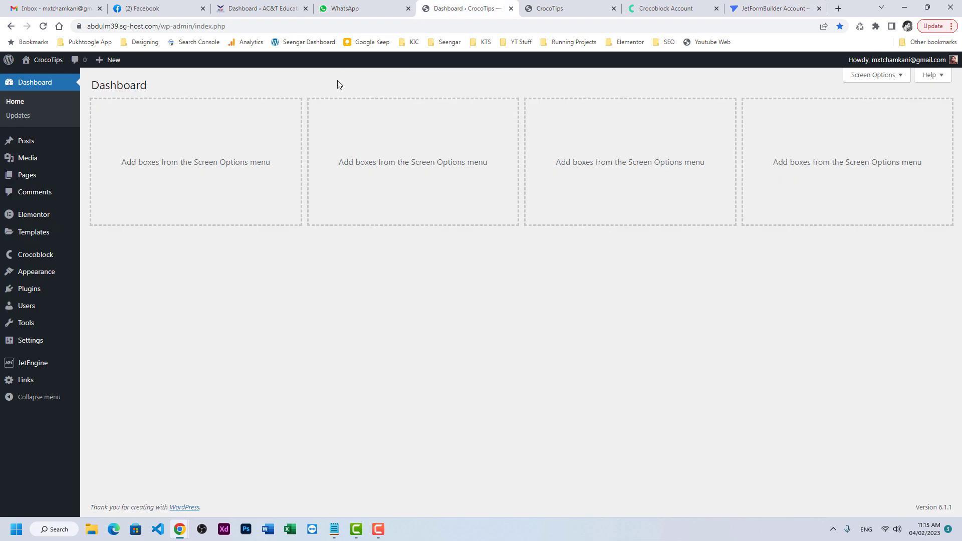
{"action": "mouse_move", "coordinate": [29, 289]}
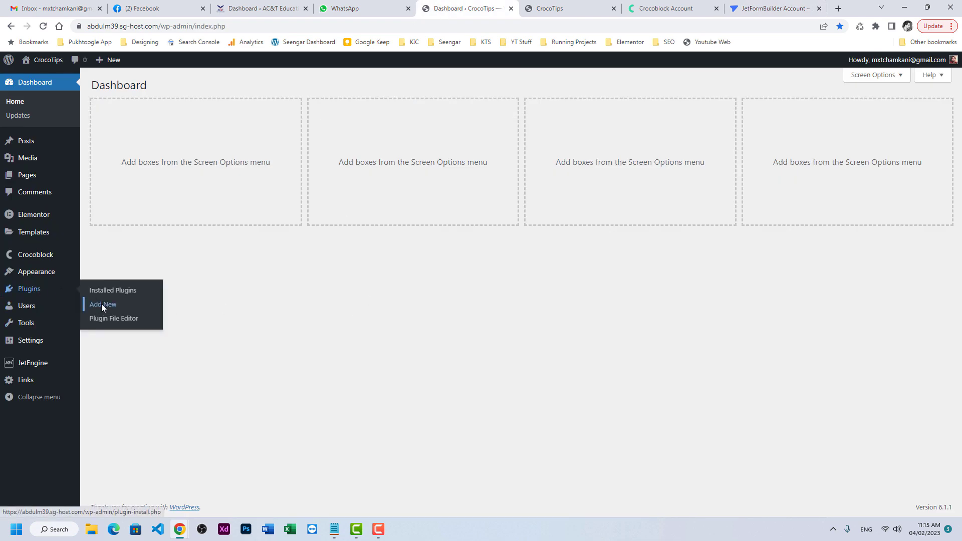
{"action": "left_click", "coordinate": [101, 304]}
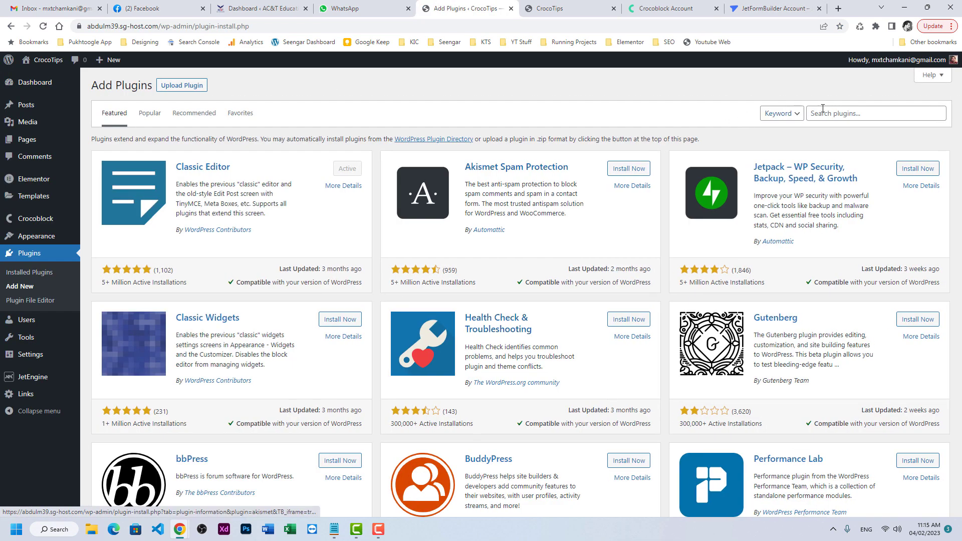
{"action": "left_click", "coordinate": [823, 113]}
{"action": "type", "text": "jet form"}
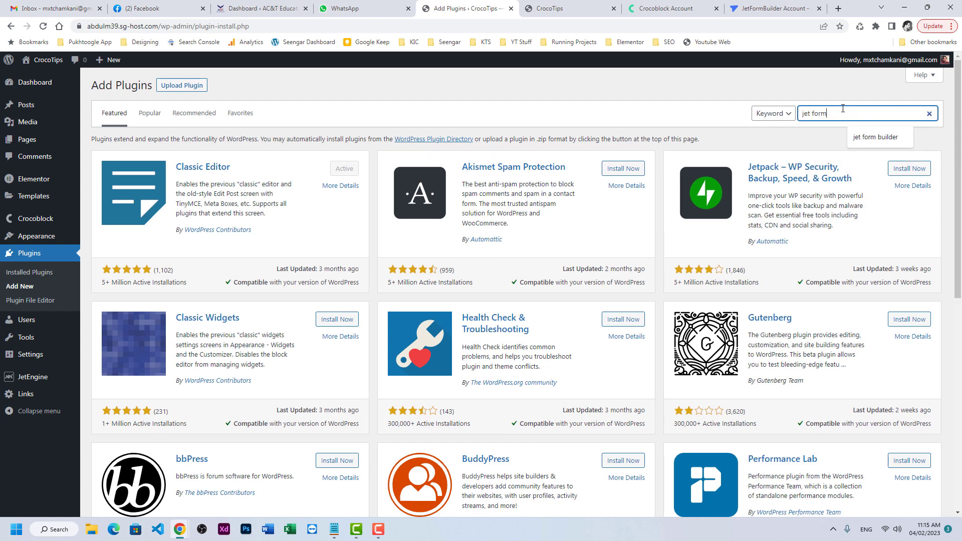
{"action": "type", "text": " builder"}
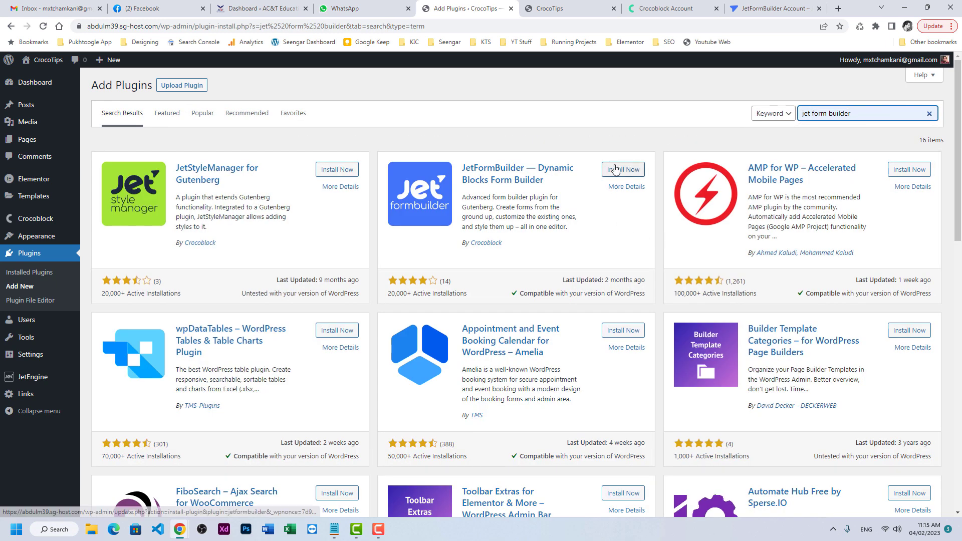
{"action": "left_click", "coordinate": [615, 170]}
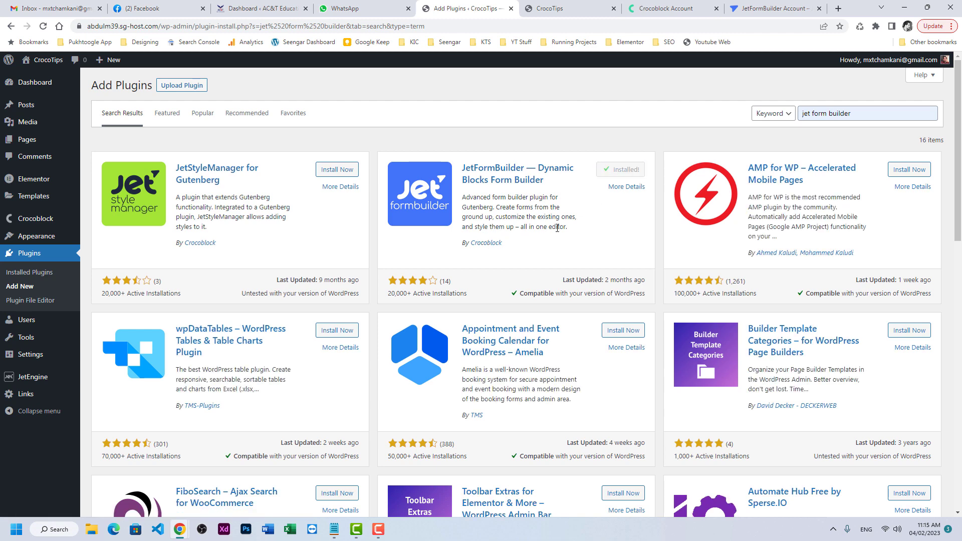
{"action": "left_click", "coordinate": [624, 173]}
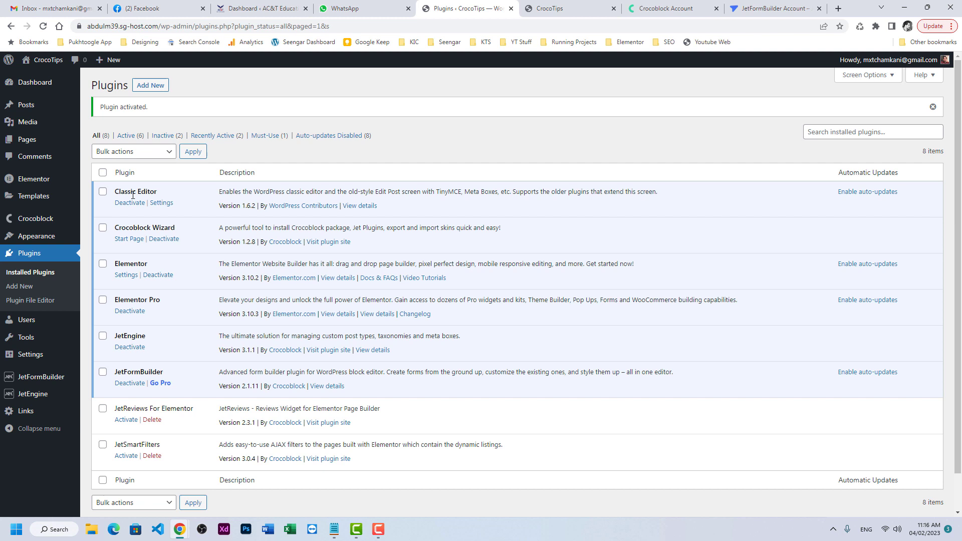
{"action": "mouse_move", "coordinate": [41, 377]}
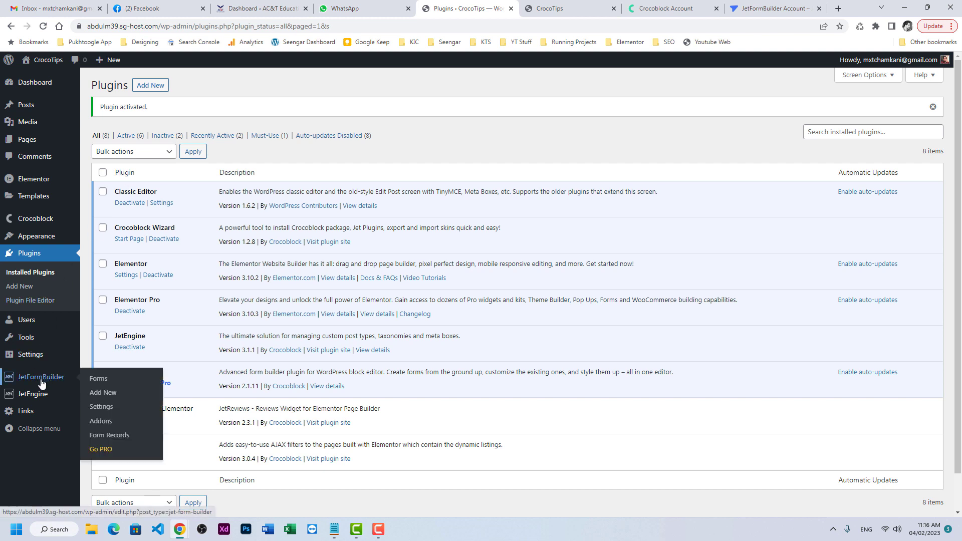
Deactivate the Classic Editor plugin from the installed plugins list
{"action": "left_click", "coordinate": [102, 392]}
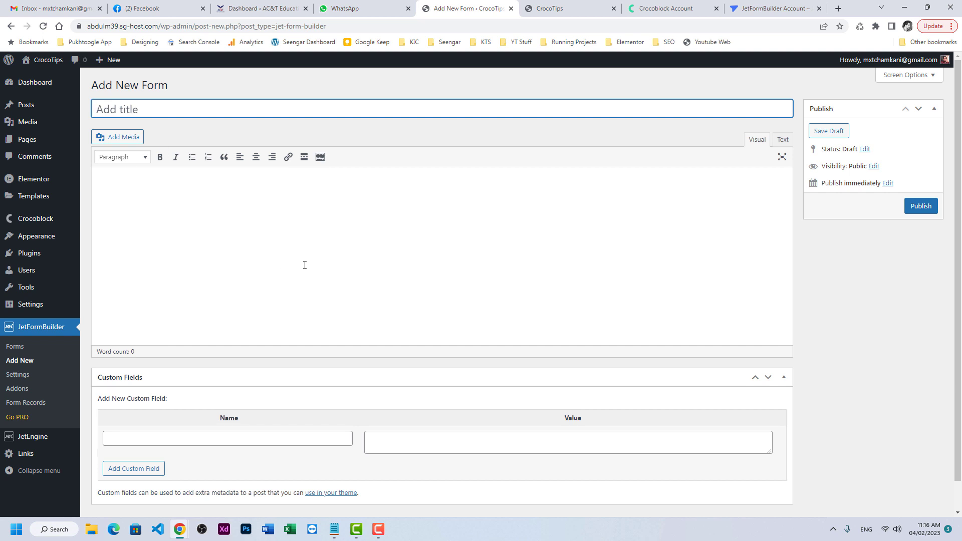
{"action": "left_click", "coordinate": [39, 254]}
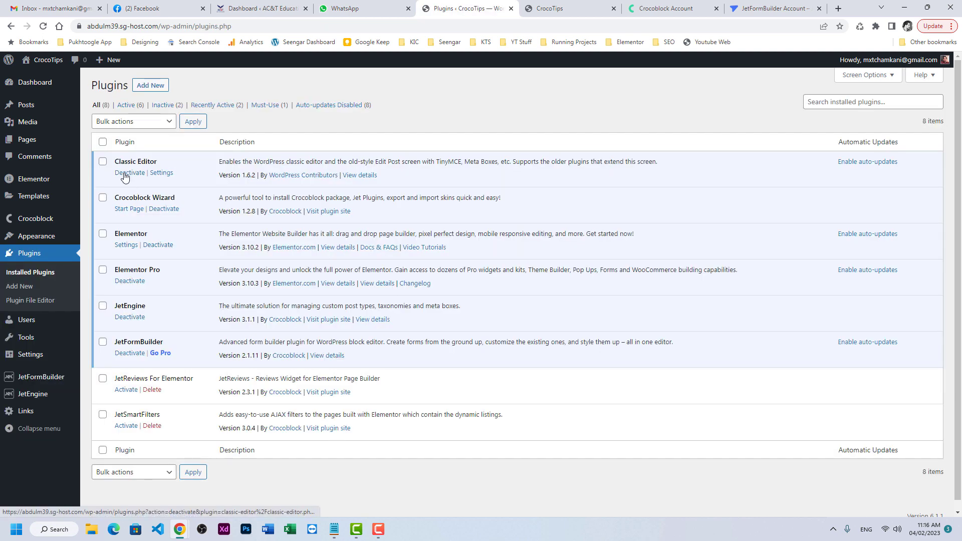
{"action": "left_click", "coordinate": [125, 175]}
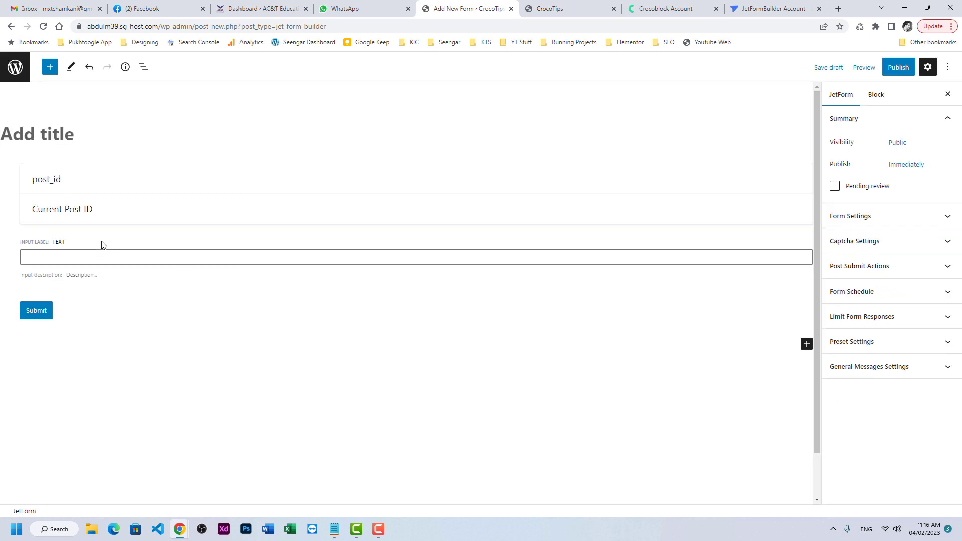
Check the form's block list in the editor, then leave the editor without saving
{"action": "left_click", "coordinate": [50, 66]}
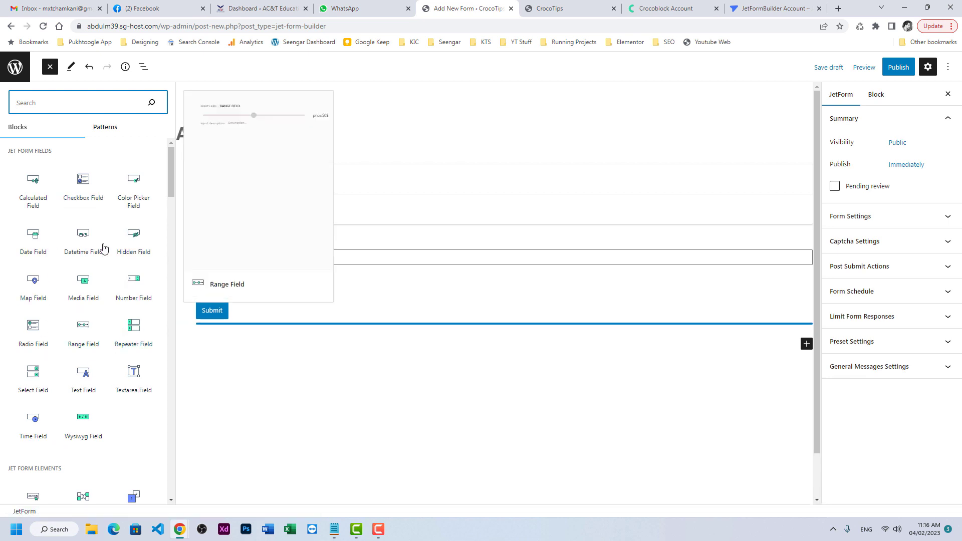
{"action": "left_click", "coordinate": [11, 27]}
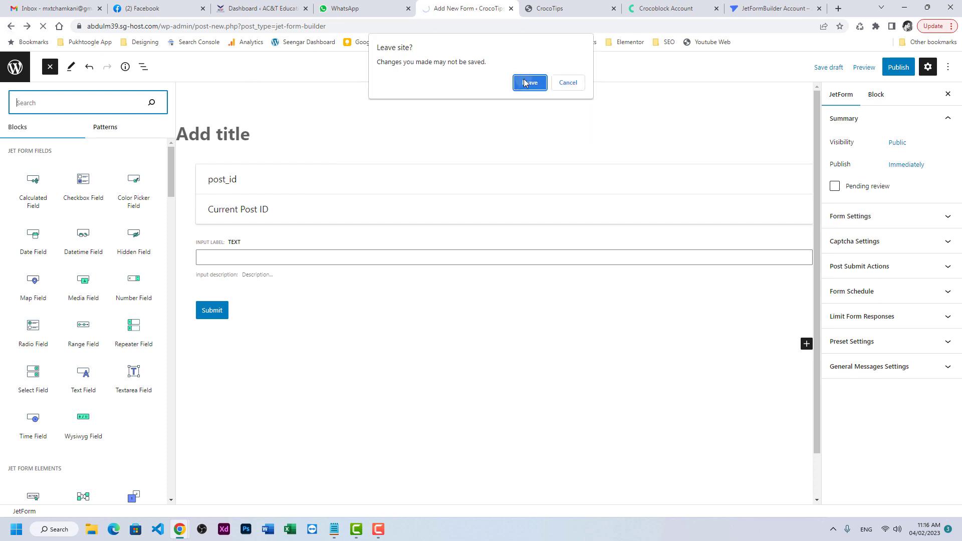
{"action": "left_click", "coordinate": [530, 82]}
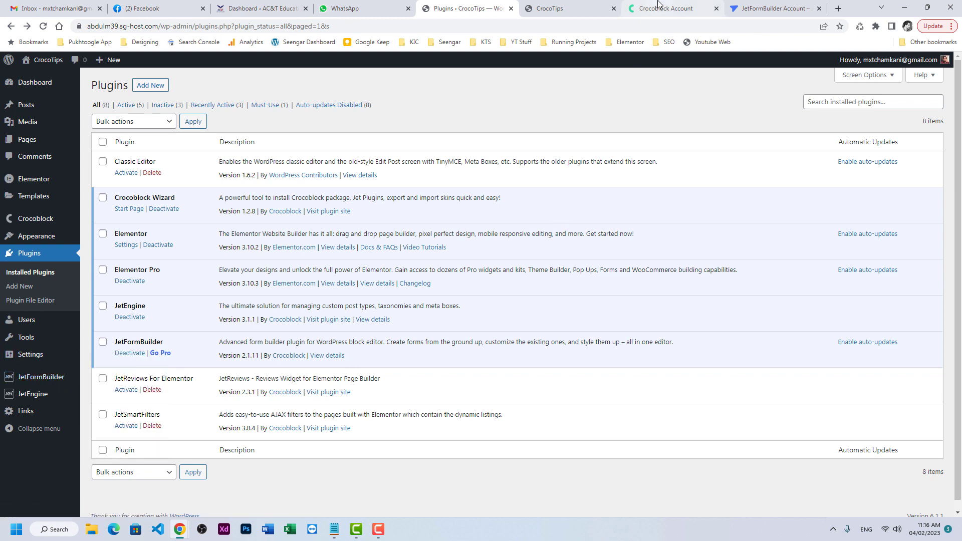
Download the Hierarchical Select addon zip from the JetFormBuilder account page
{"action": "left_click", "coordinate": [767, 8]}
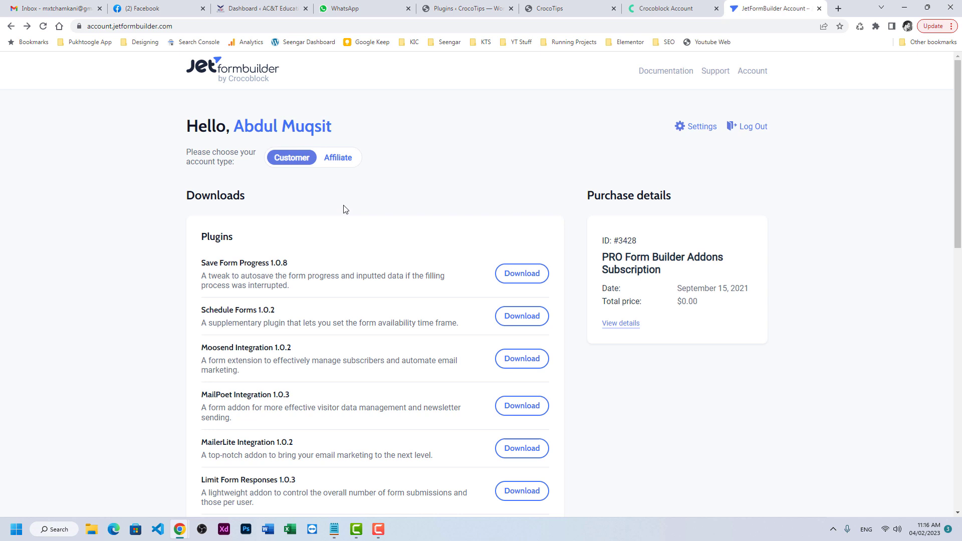
{"action": "scroll", "coordinate": [346, 209], "scroll_direction": "down", "scroll_amount": 1}
{"action": "scroll", "coordinate": [352, 208], "scroll_direction": "down", "scroll_amount": 1}
{"action": "scroll", "coordinate": [352, 195], "scroll_direction": "down", "scroll_amount": 1}
{"action": "scroll", "coordinate": [352, 194], "scroll_direction": "down", "scroll_amount": 2}
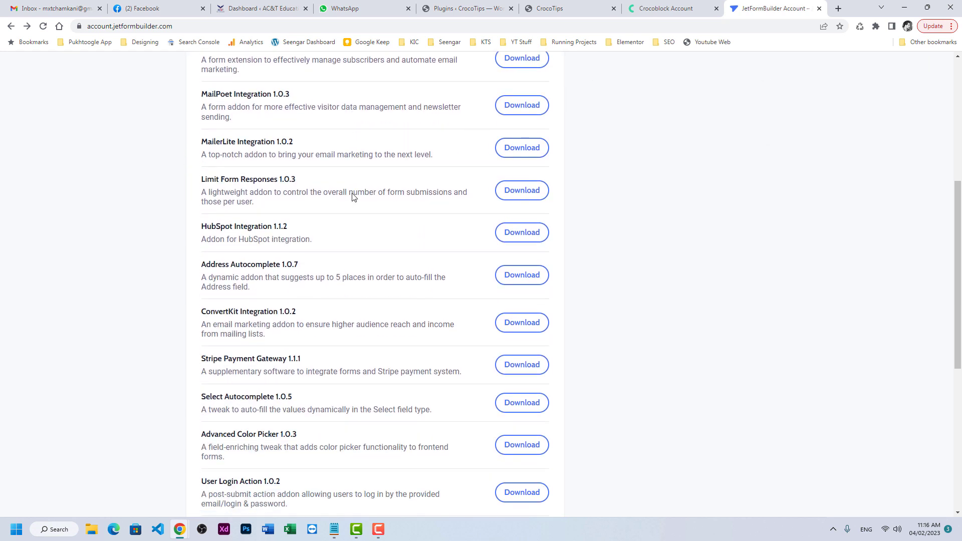
{"action": "scroll", "coordinate": [352, 193], "scroll_direction": "down", "scroll_amount": 2}
{"action": "scroll", "coordinate": [351, 196], "scroll_direction": "down", "scroll_amount": 1}
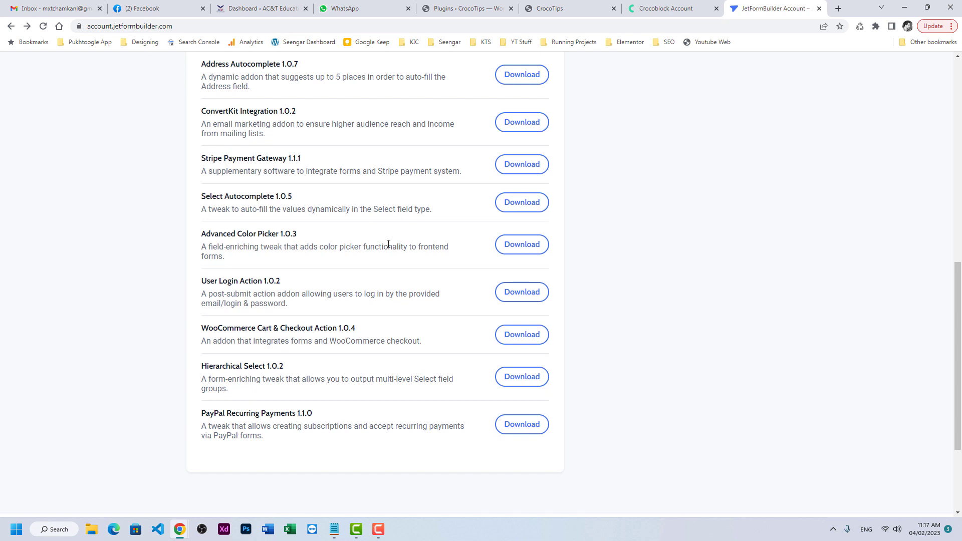
{"action": "left_click", "coordinate": [514, 380]}
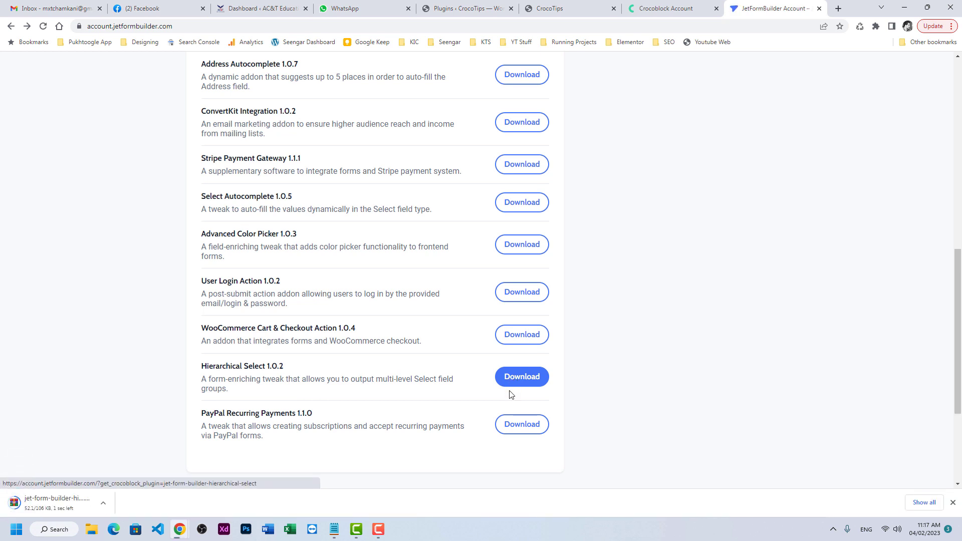
Upload the hierarchical-select zip under Add New Plugin, install it and activate it
{"action": "left_click", "coordinate": [443, 12]}
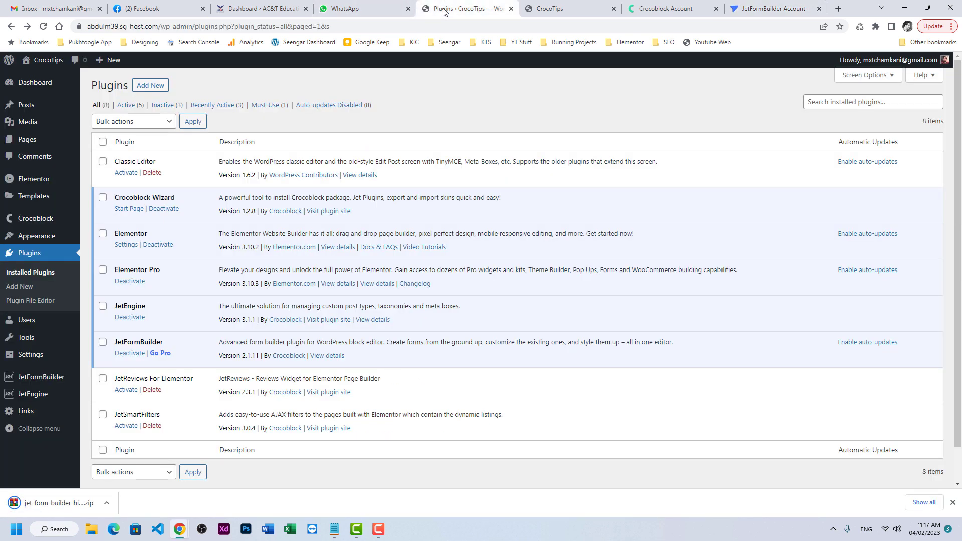
{"action": "left_click", "coordinate": [159, 90]}
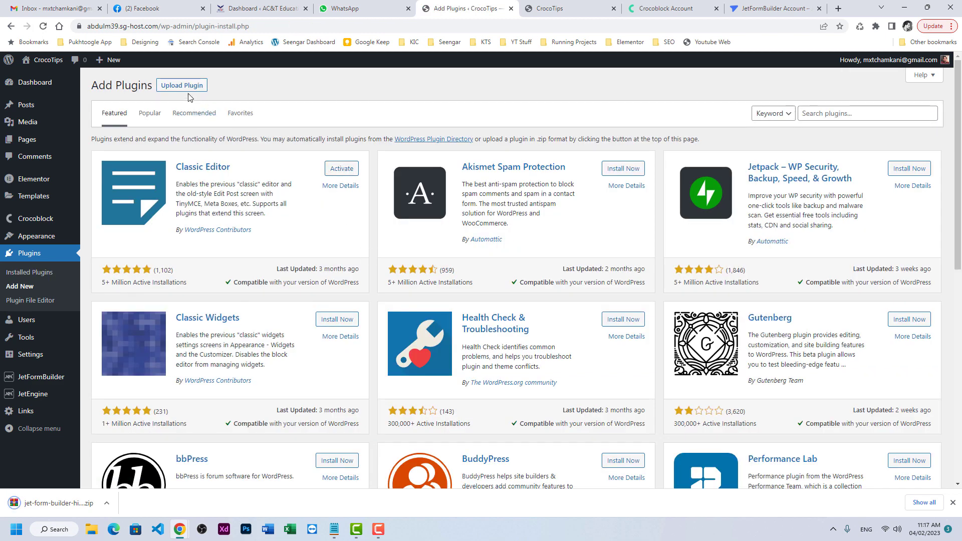
{"action": "left_click", "coordinate": [189, 90]}
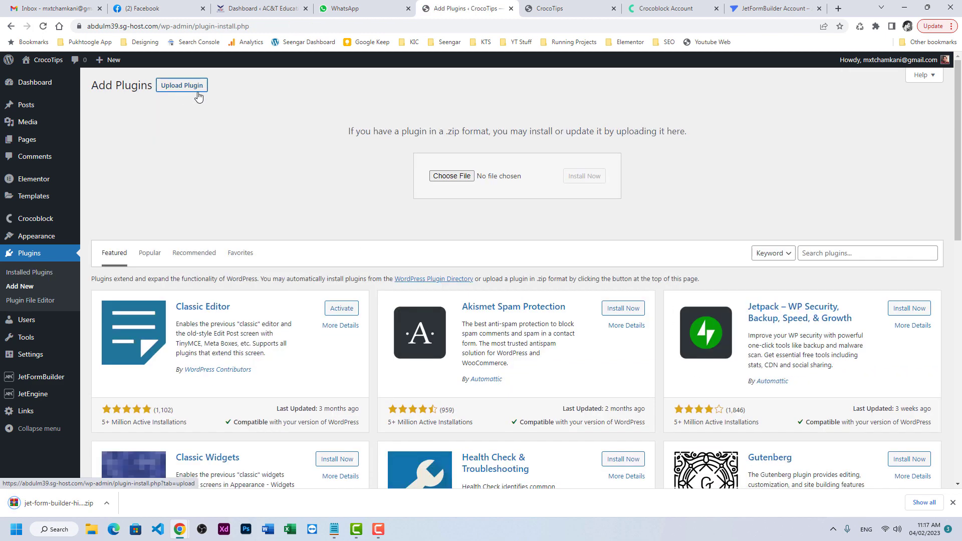
{"action": "left_click", "coordinate": [446, 178]}
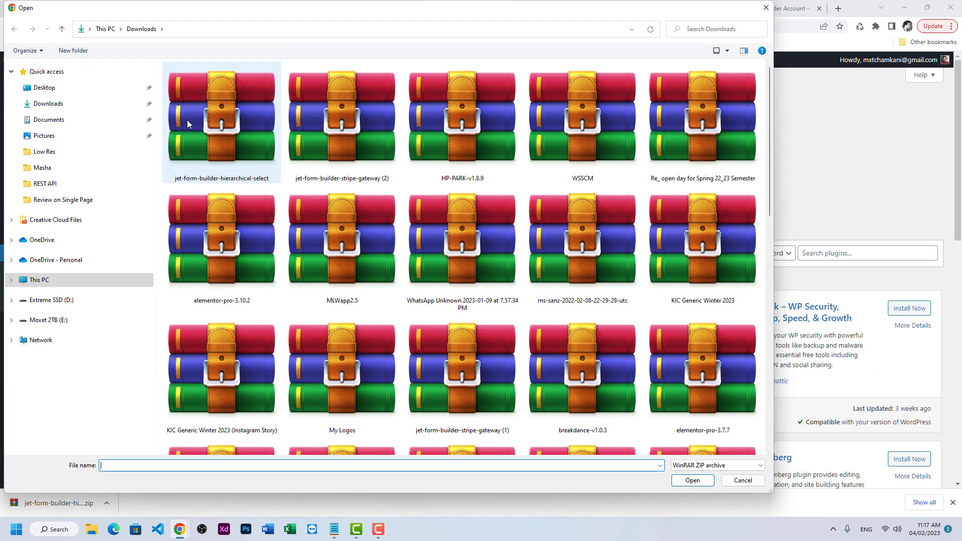
{"action": "left_click", "coordinate": [197, 124]}
{"action": "left_click", "coordinate": [692, 480]}
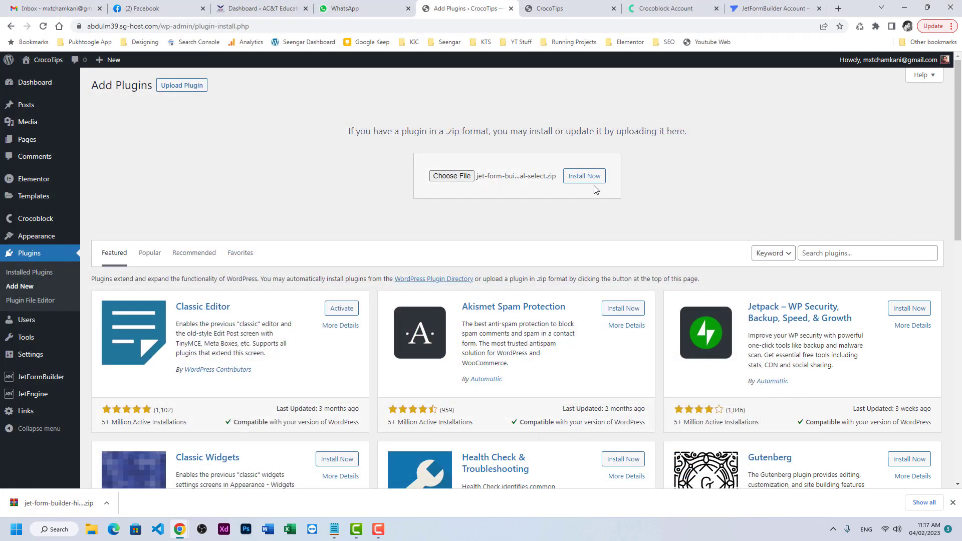
{"action": "left_click", "coordinate": [591, 183]}
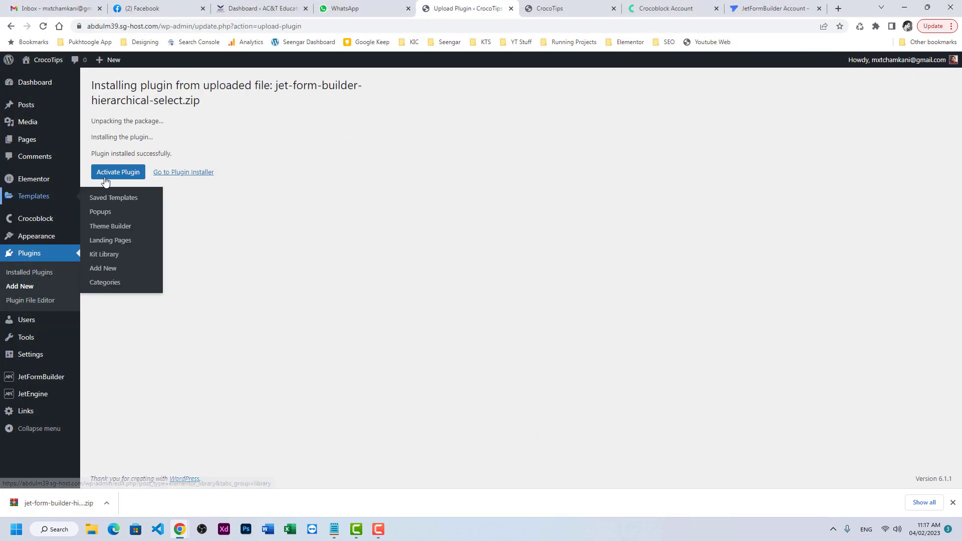
{"action": "left_click", "coordinate": [114, 177]}
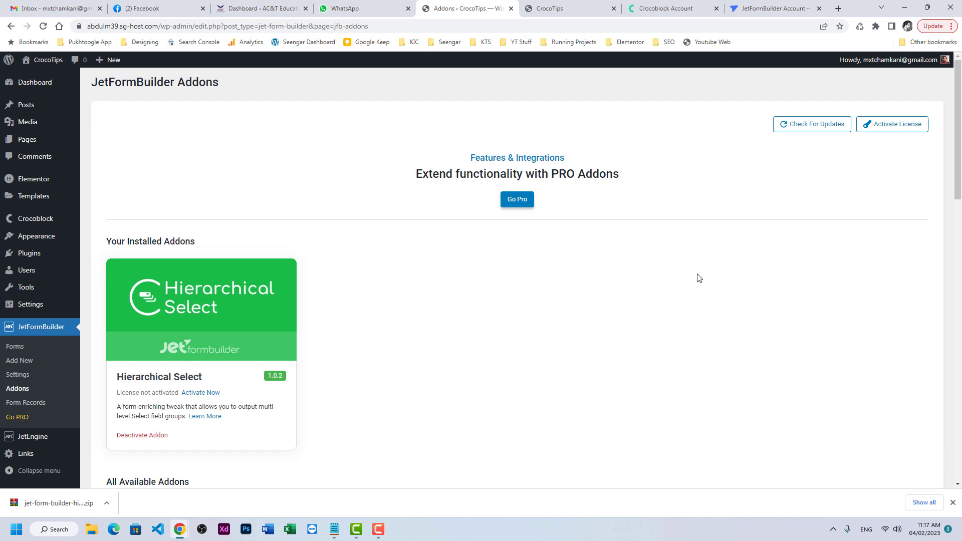
Start license activation and copy the license key from the subscription's purchase details
{"action": "left_click", "coordinate": [872, 124]}
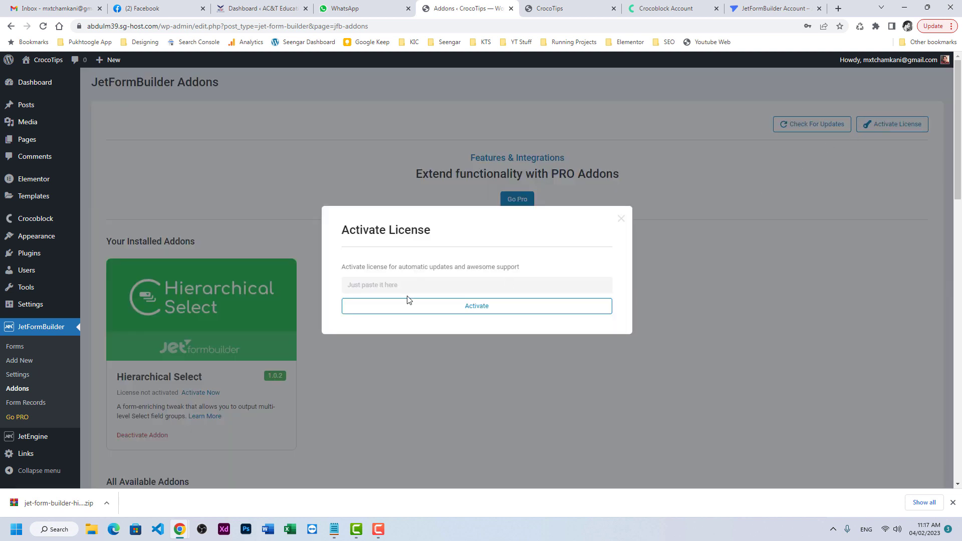
{"action": "left_click", "coordinate": [760, 9]}
{"action": "scroll", "coordinate": [690, 347], "scroll_direction": "up", "scroll_amount": 3}
{"action": "scroll", "coordinate": [690, 348], "scroll_direction": "up", "scroll_amount": 3}
{"action": "scroll", "coordinate": [688, 346], "scroll_direction": "up", "scroll_amount": 1}
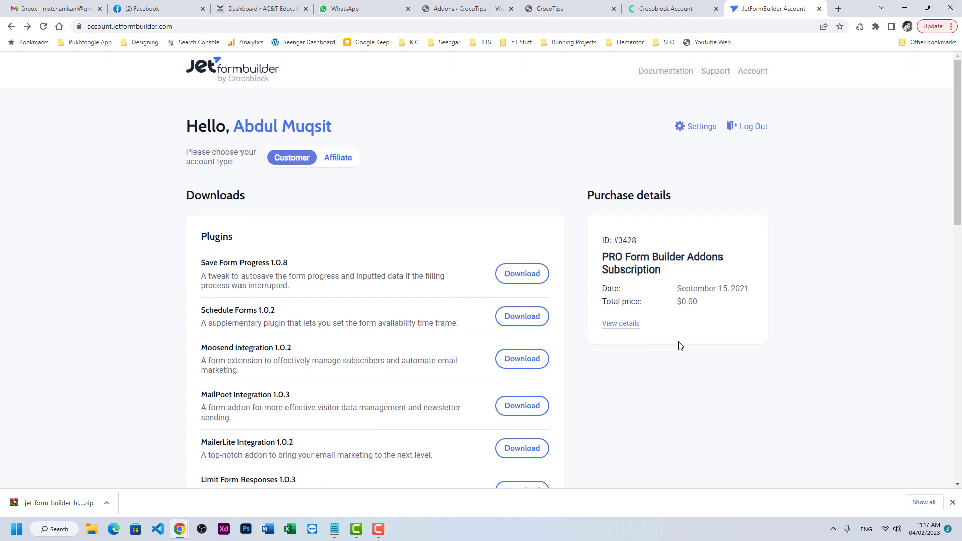
{"action": "left_click", "coordinate": [620, 325]}
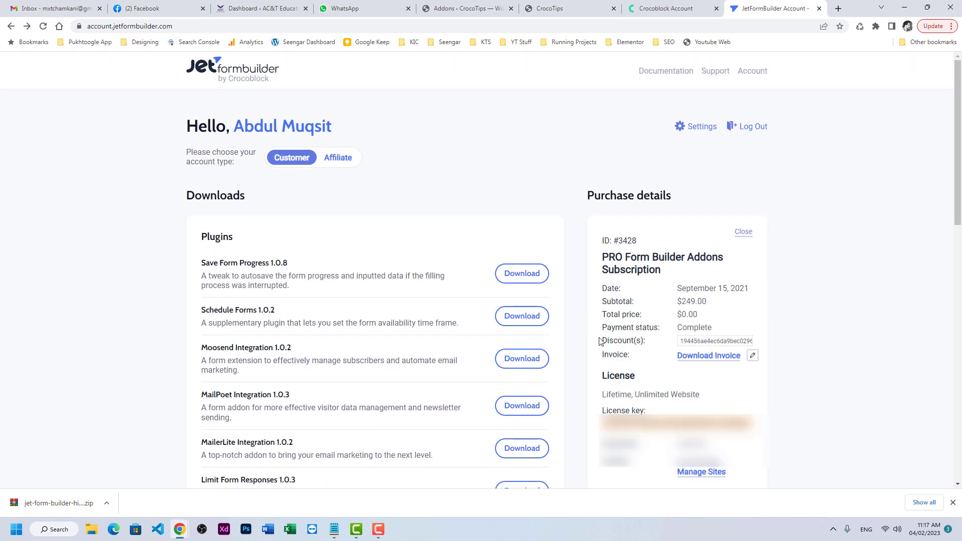
{"action": "double_click", "coordinate": [645, 424]}
{"action": "right_click", "coordinate": [646, 425]}
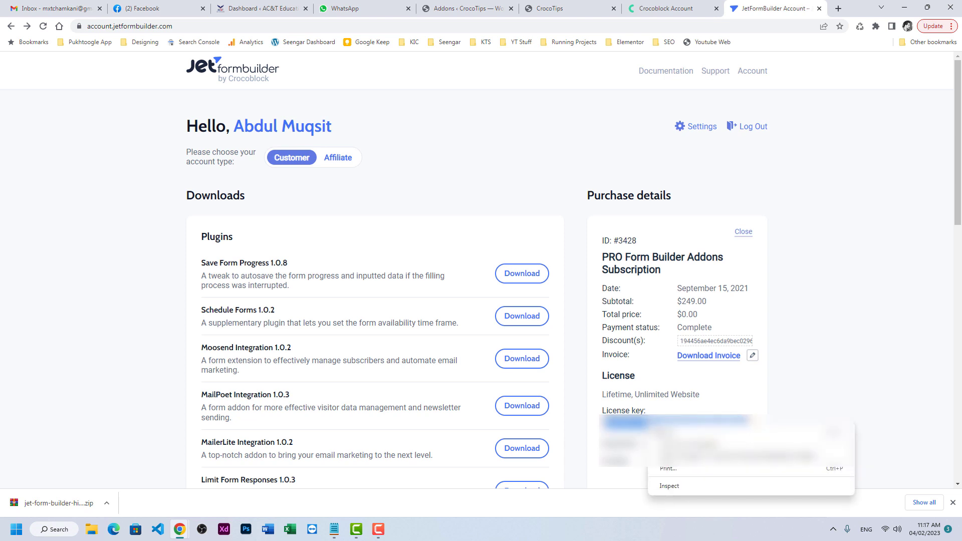
{"action": "left_click", "coordinate": [677, 436]}
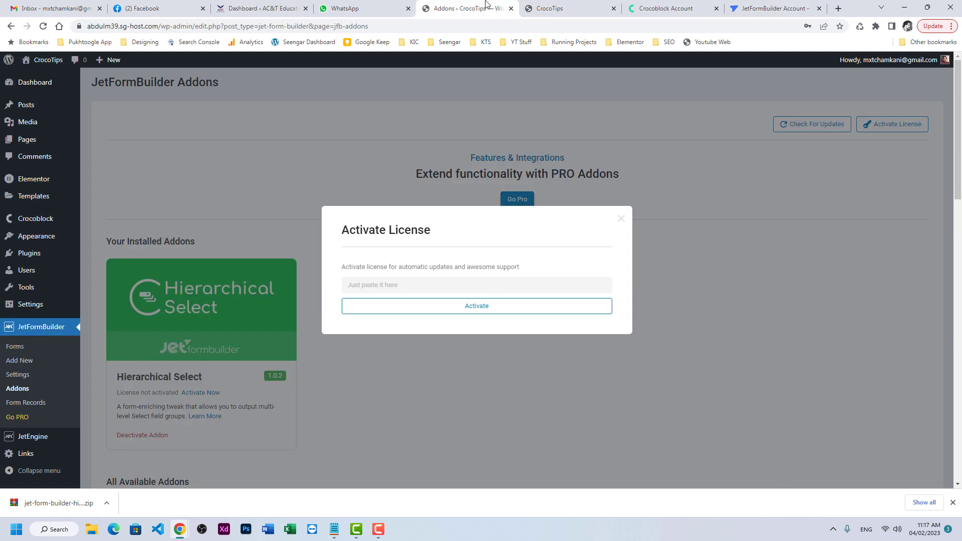
Paste the license key into the WordPress field, activate it, and dismiss the browser prompts
{"action": "left_click", "coordinate": [485, 7]}
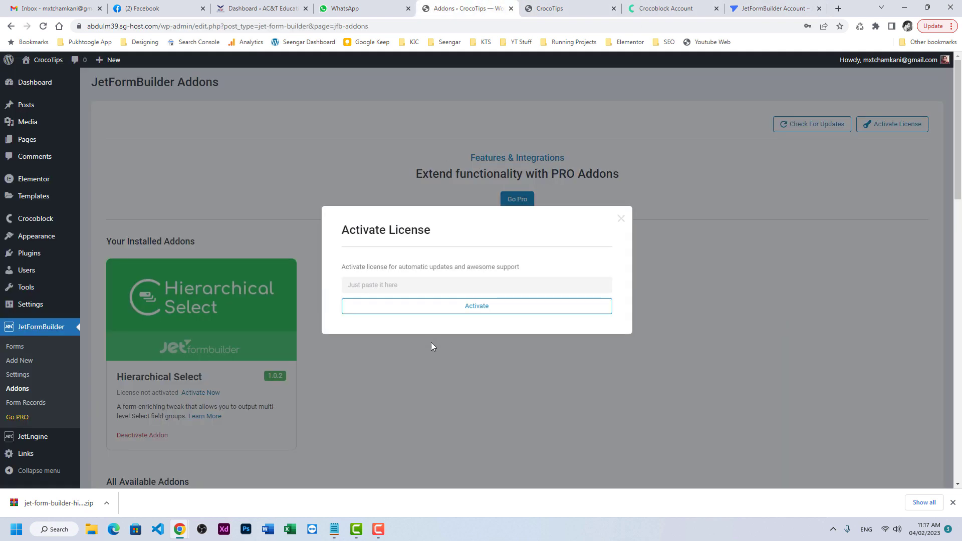
{"action": "right_click", "coordinate": [423, 291]}
{"action": "left_click", "coordinate": [449, 399]}
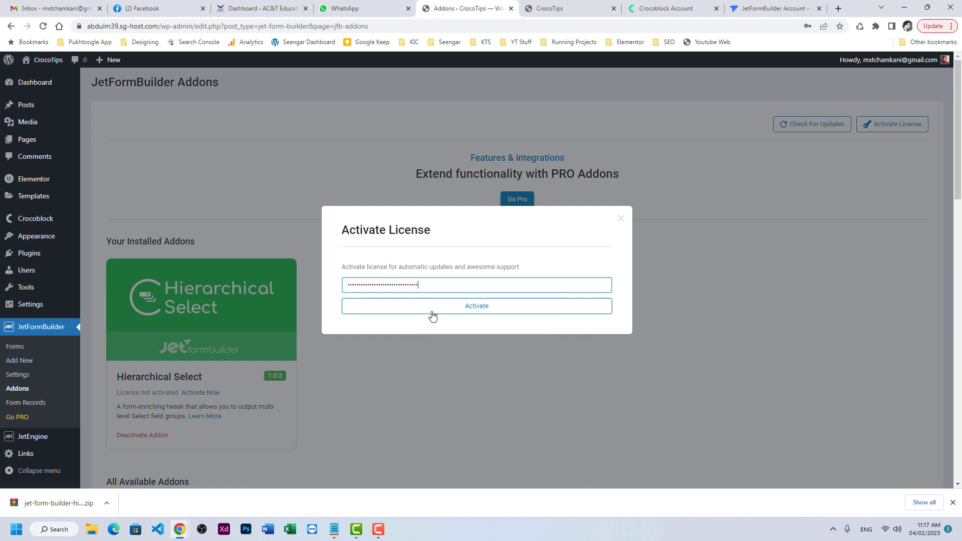
{"action": "left_click", "coordinate": [435, 309]}
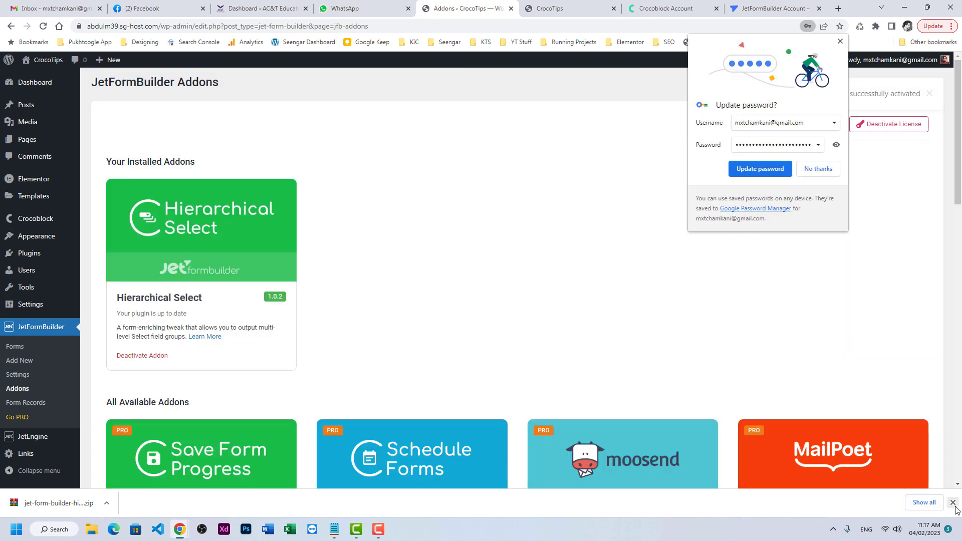
{"action": "left_click", "coordinate": [953, 504]}
{"action": "left_click", "coordinate": [818, 169]}
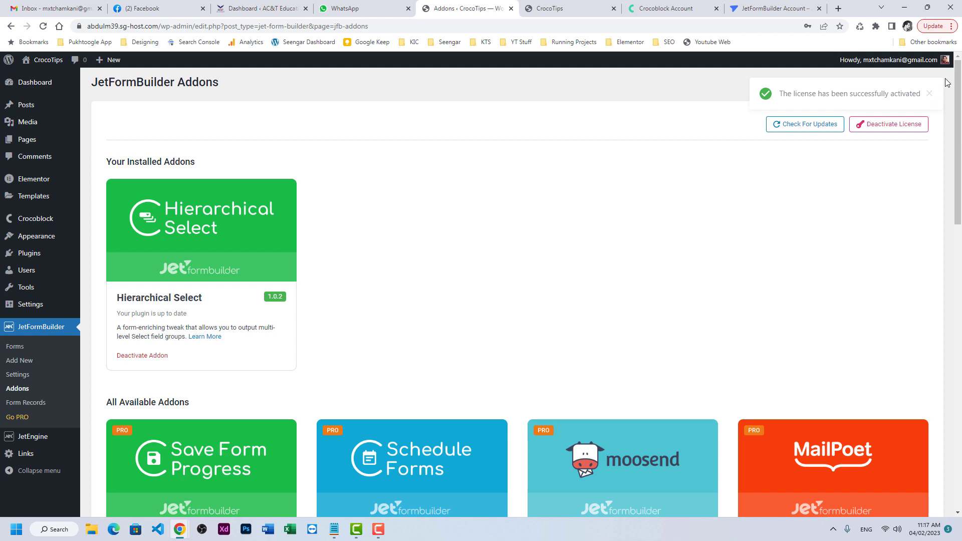
{"action": "left_click_drag", "start_coordinate": [778, 101], "coordinate": [860, 98]}
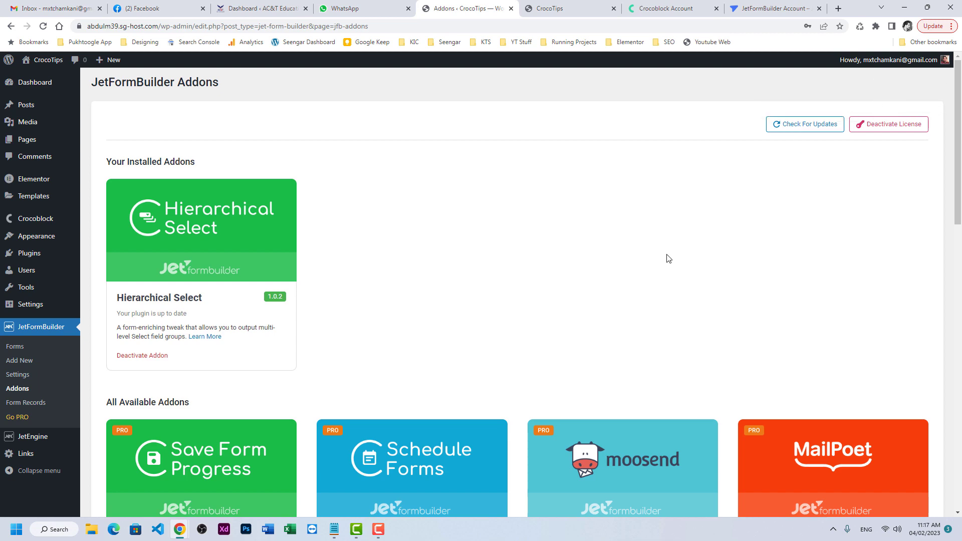
{"action": "scroll", "coordinate": [418, 302], "scroll_direction": "down", "scroll_amount": 3}
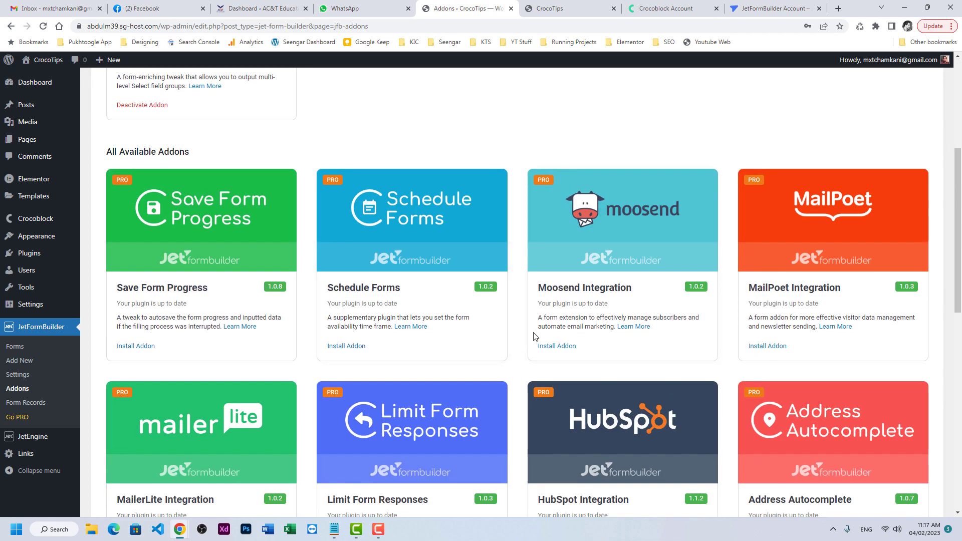
{"action": "scroll", "coordinate": [462, 296], "scroll_direction": "up", "scroll_amount": 1}
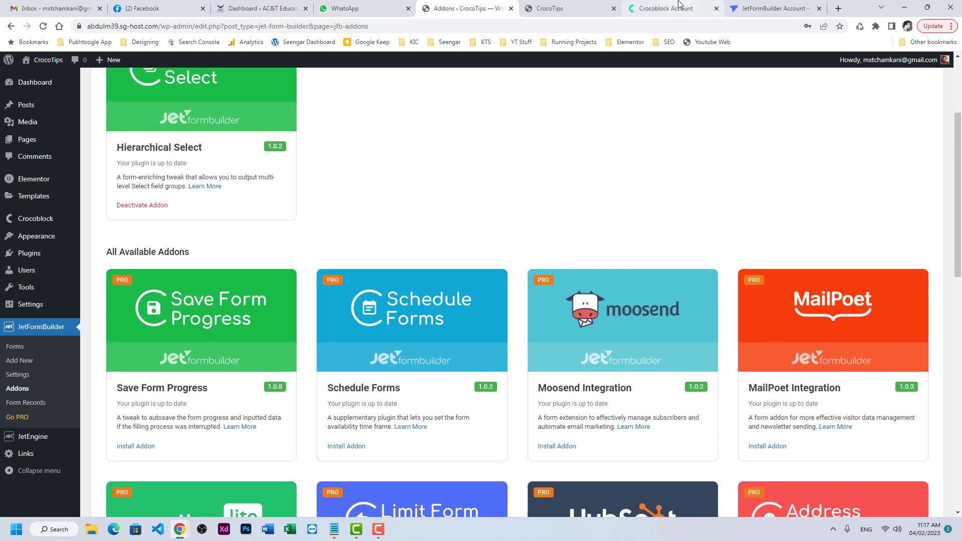
{"action": "left_click", "coordinate": [662, 8]}
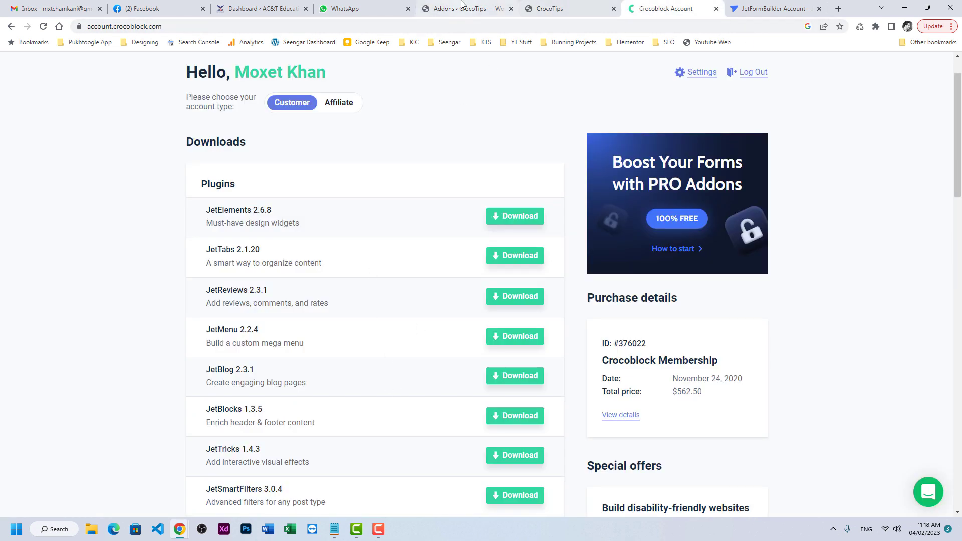
{"action": "left_click", "coordinate": [771, 8]}
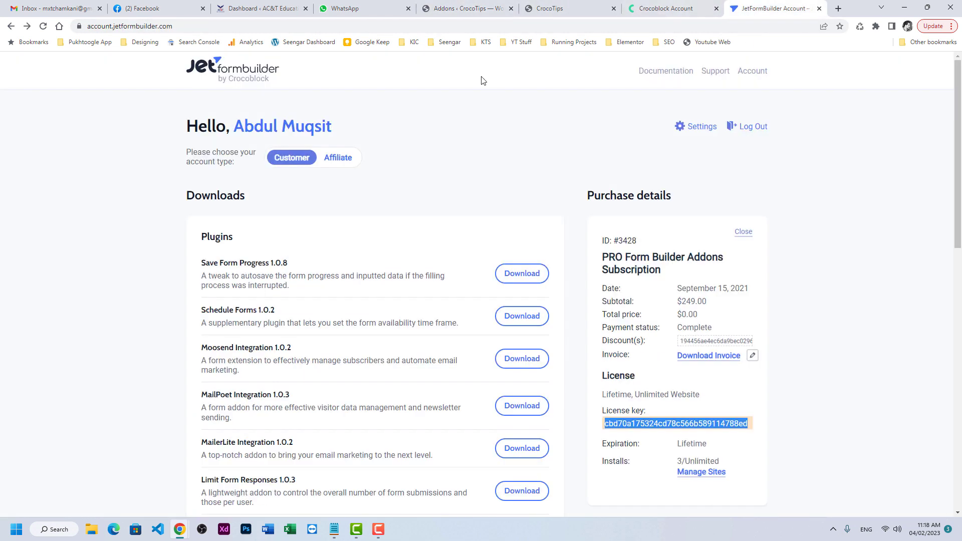
{"action": "left_click", "coordinate": [454, 10]}
{"action": "scroll", "coordinate": [509, 348], "scroll_direction": "down", "scroll_amount": 2}
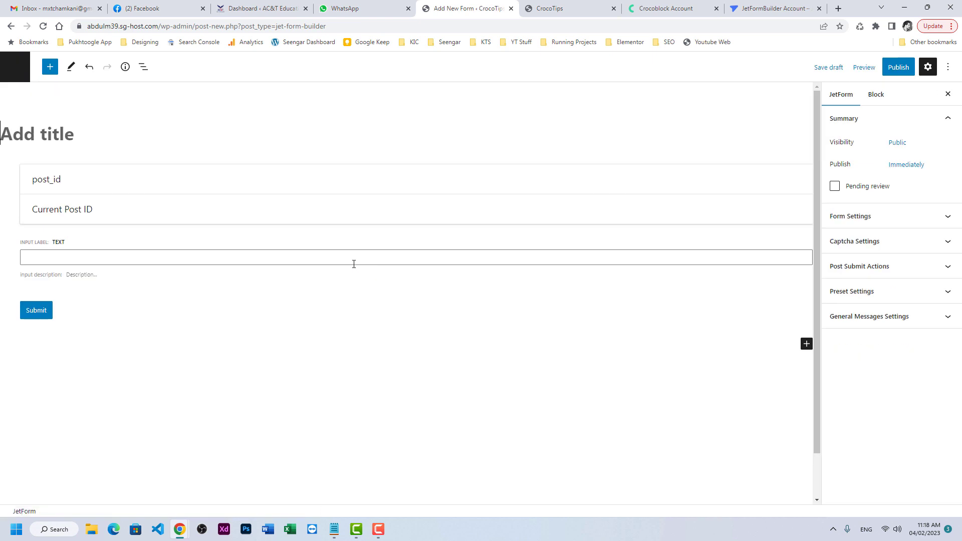
Remove the post_id hidden field and rename the Text field's form field name
{"action": "left_click", "coordinate": [87, 174]}
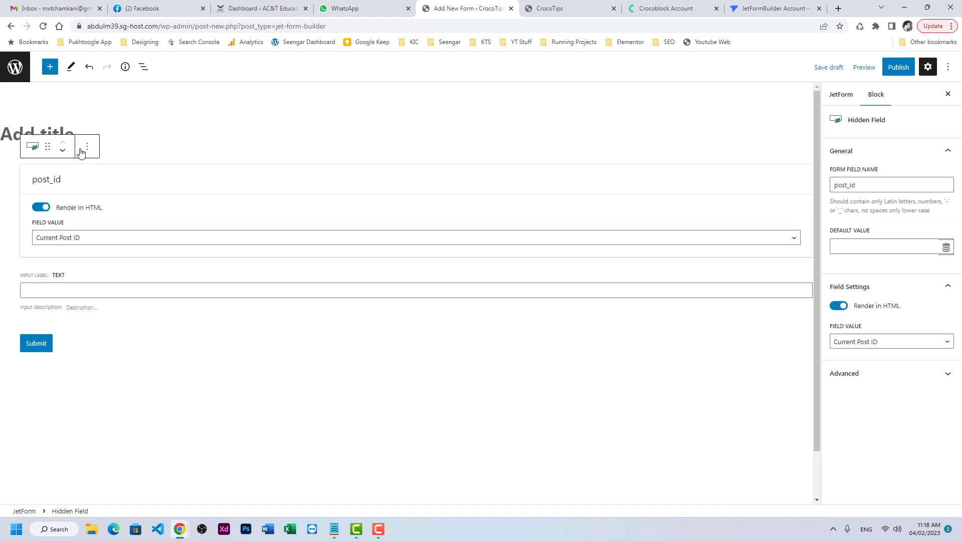
{"action": "left_click", "coordinate": [84, 149]}
{"action": "left_click", "coordinate": [123, 357]}
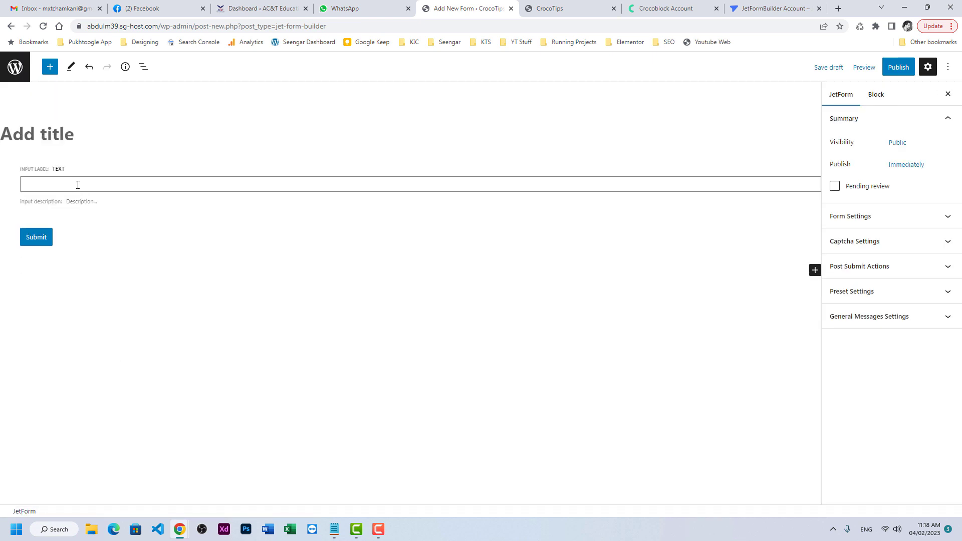
{"action": "left_click", "coordinate": [96, 174]}
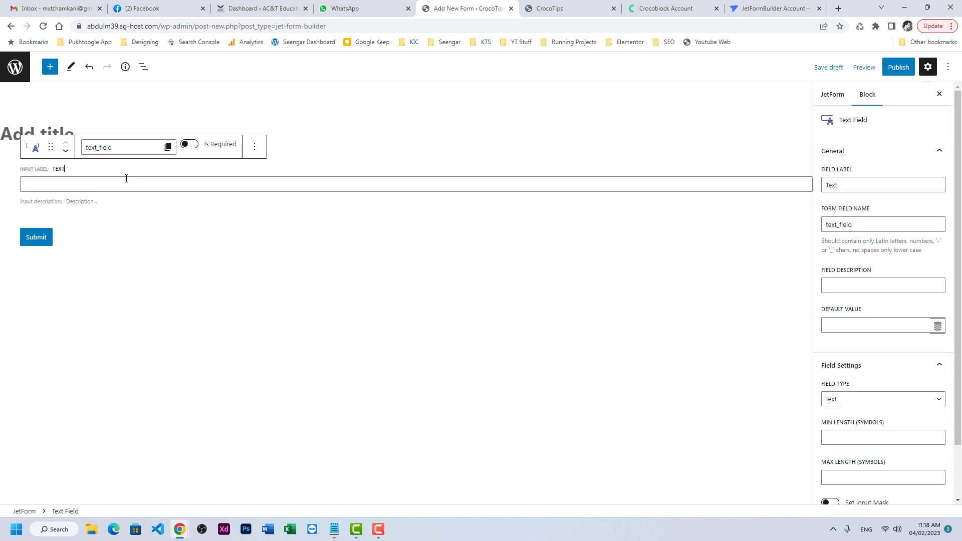
{"action": "double_click", "coordinate": [113, 147]}
{"action": "type", "text": "bname"}
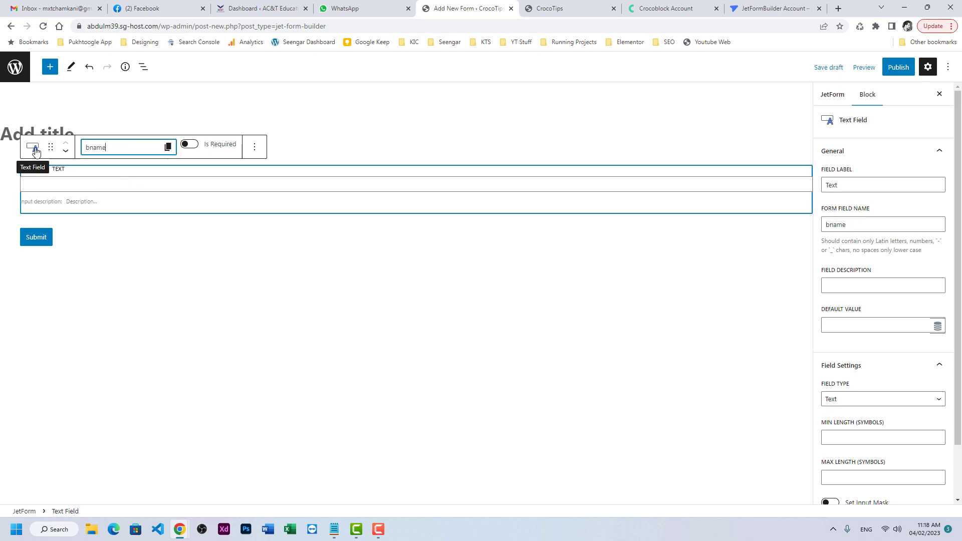
{"action": "key", "text": "ctrl+a"}
{"action": "type", "text": "name"}
{"action": "key", "text": "Tab"}
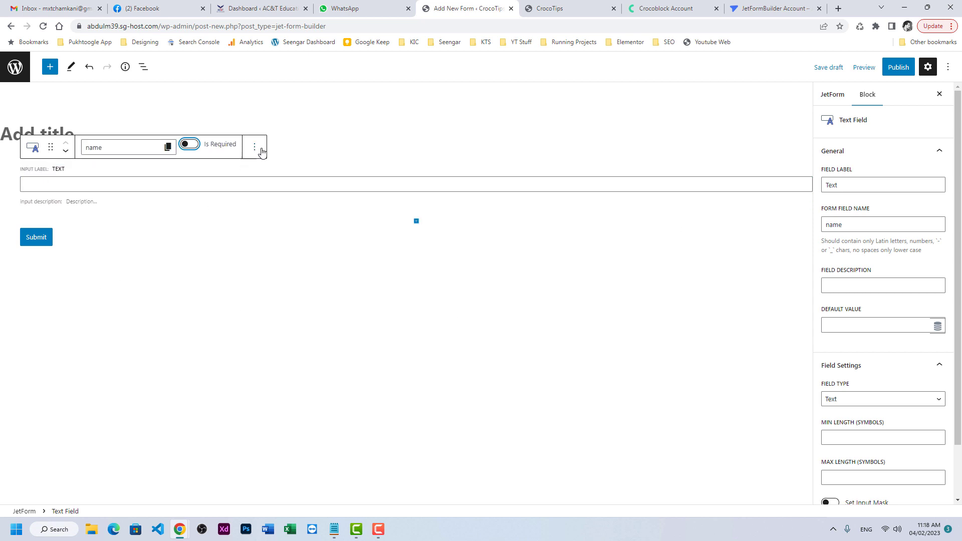
Add a Text Field labelled Email below the Text field and set its type to Email
{"action": "left_click", "coordinate": [256, 148]}
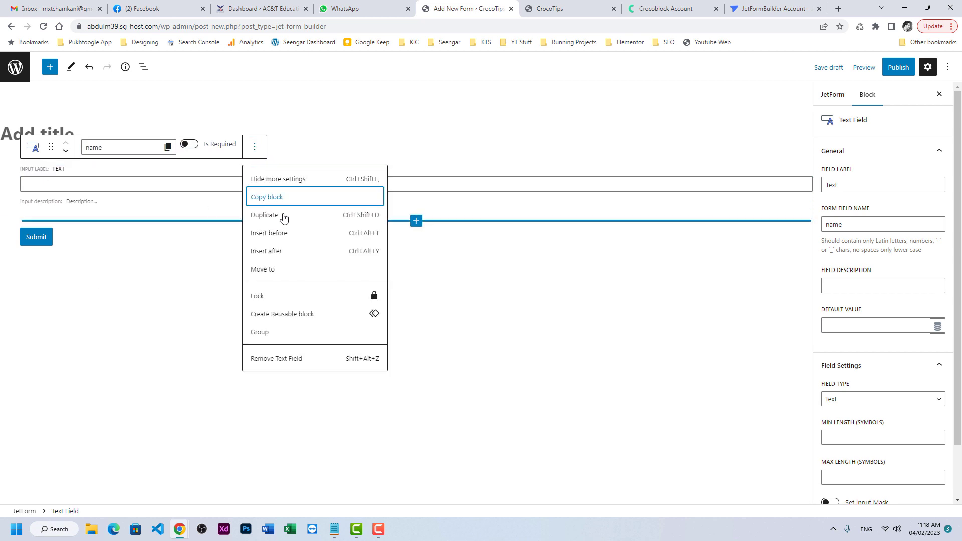
{"action": "left_click", "coordinate": [289, 252]}
{"action": "type", "text": "/"}
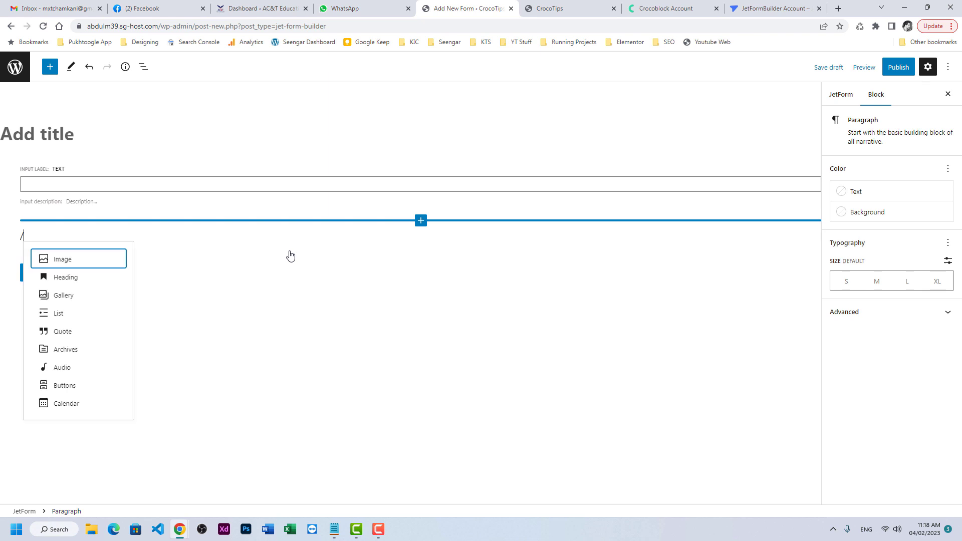
{"action": "type", "text": "te"}
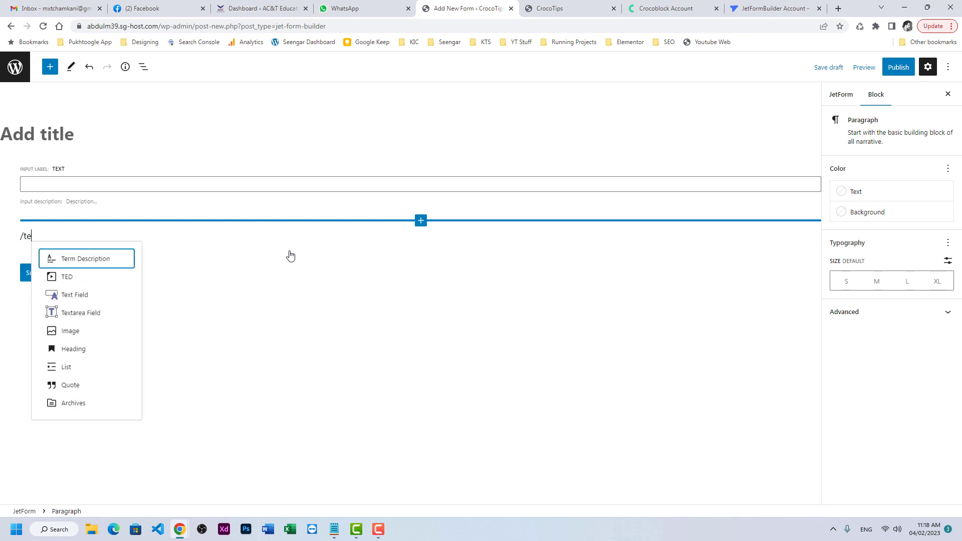
{"action": "type", "text": "xt"}
{"action": "key", "text": "Return"}
{"action": "type", "text": "Email"}
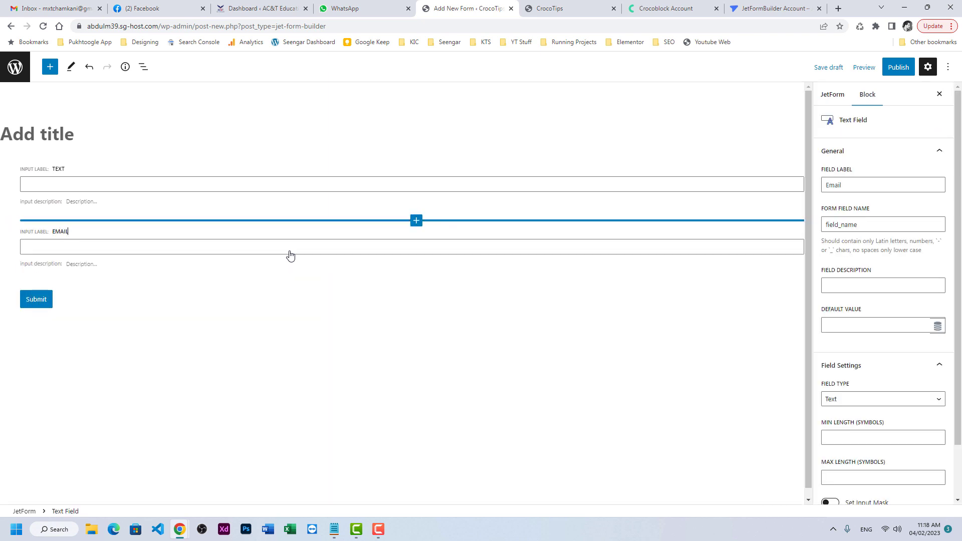
{"action": "key", "text": "Tab"}
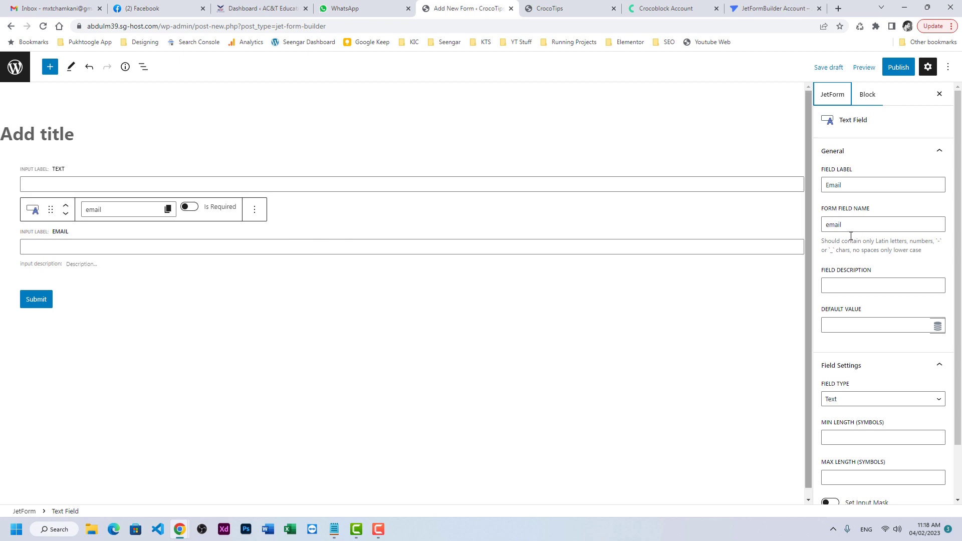
{"action": "left_click", "coordinate": [864, 399]}
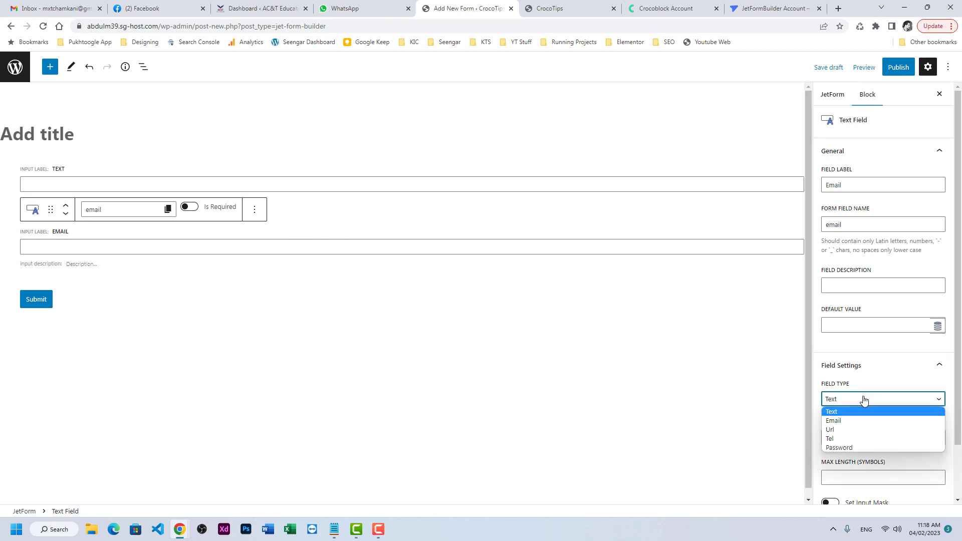
{"action": "left_click", "coordinate": [850, 426]}
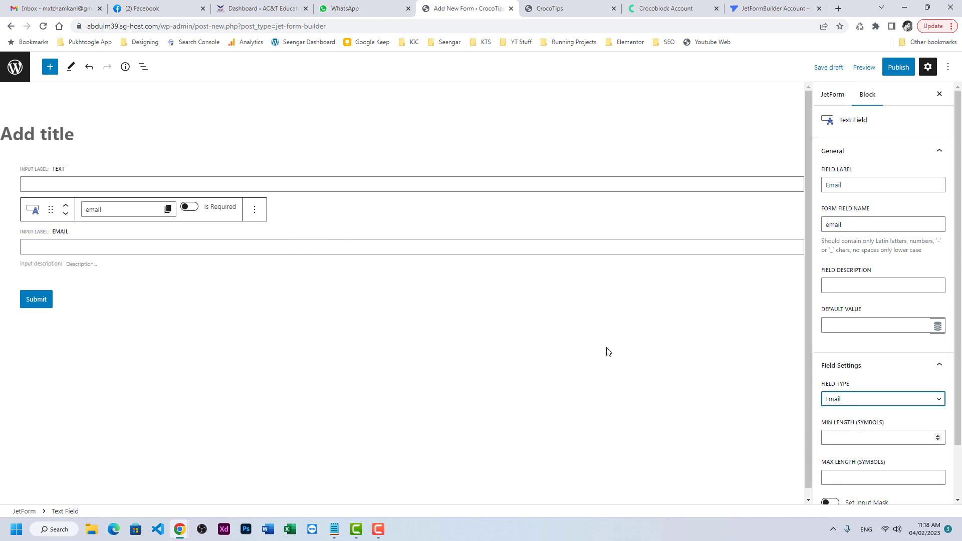
Insert a Summery textarea field after the Email field
{"action": "left_click", "coordinate": [255, 215]}
{"action": "left_click", "coordinate": [284, 314]}
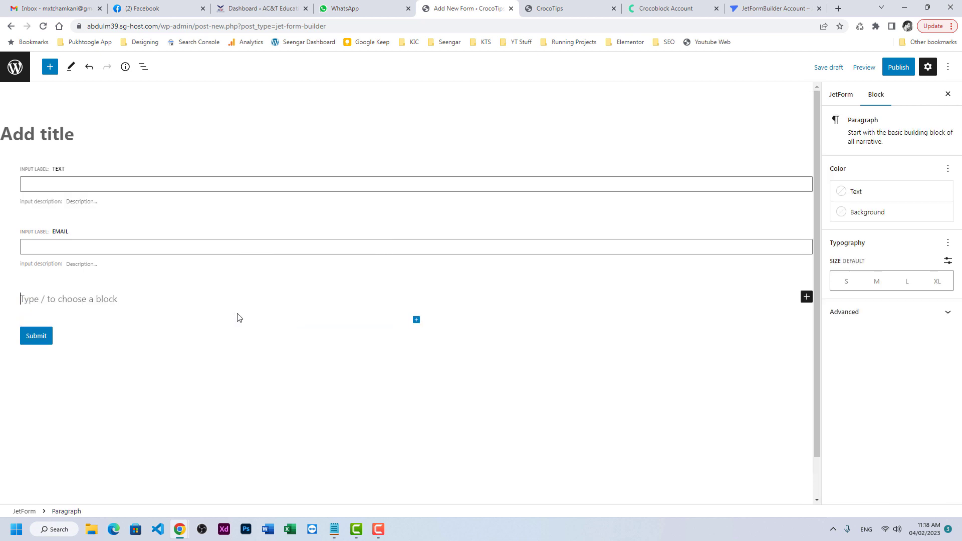
{"action": "type", "text": "/text"}
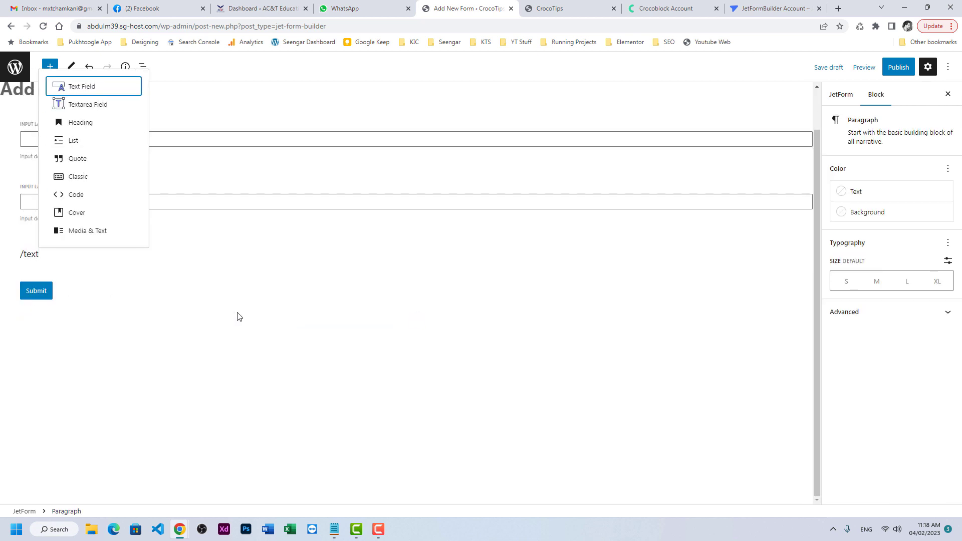
{"action": "key", "text": "Down"}
{"action": "key", "text": "Return"}
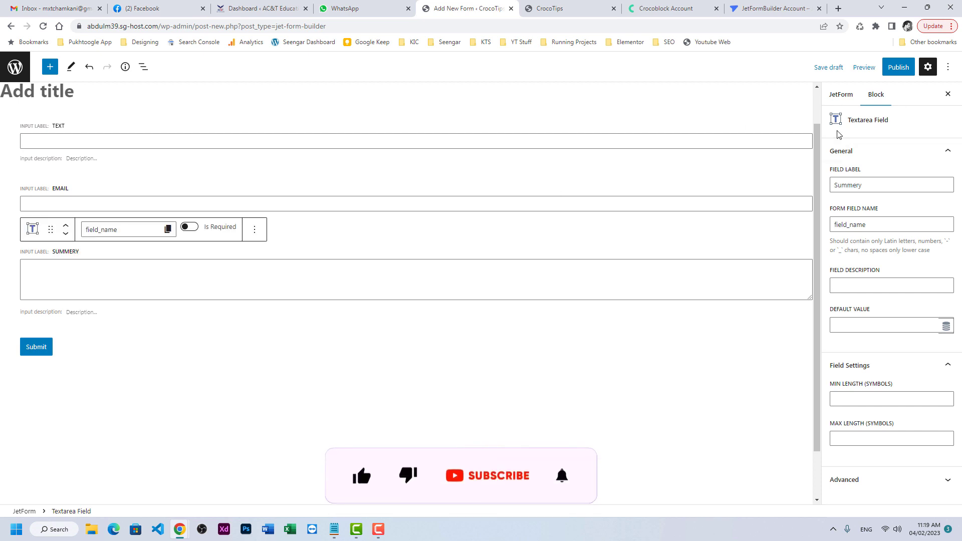
Expand Post Submit Actions in the form settings and keep Send Email as the action
{"action": "left_click", "coordinate": [841, 98]}
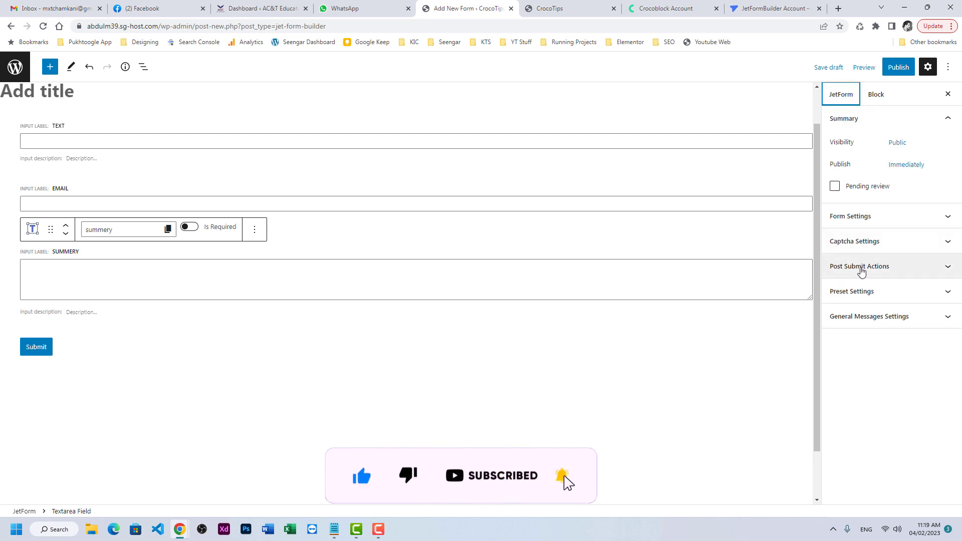
{"action": "left_click", "coordinate": [862, 271]}
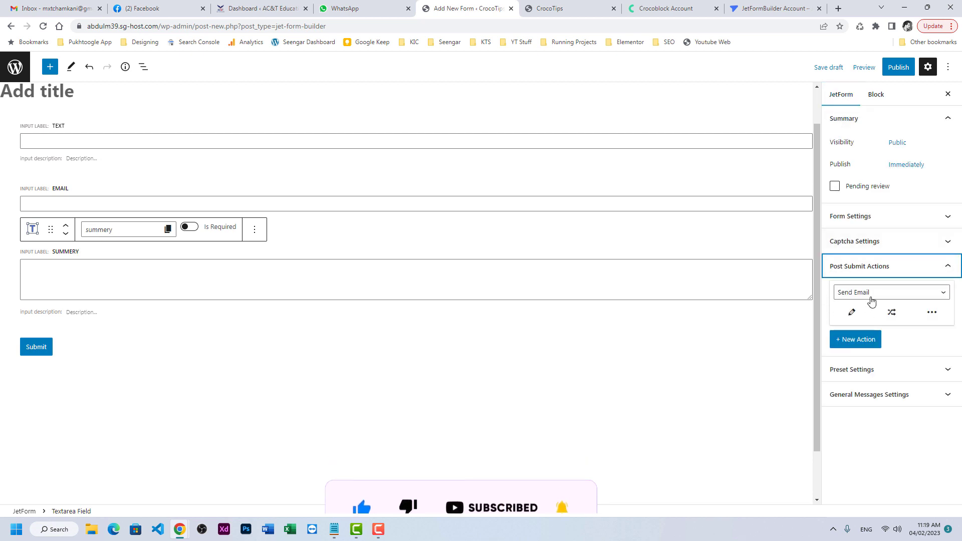
{"action": "left_click", "coordinate": [871, 296]}
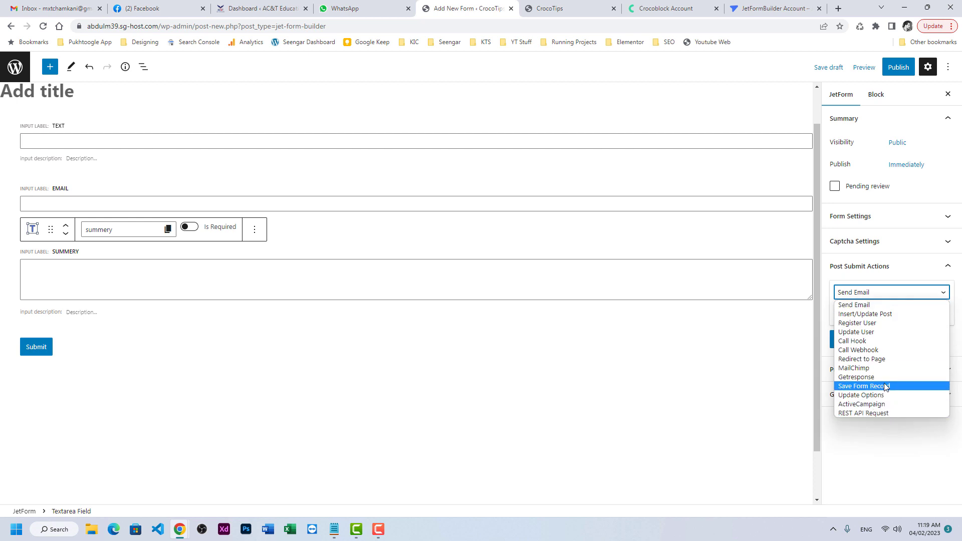
{"action": "left_click", "coordinate": [873, 308]}
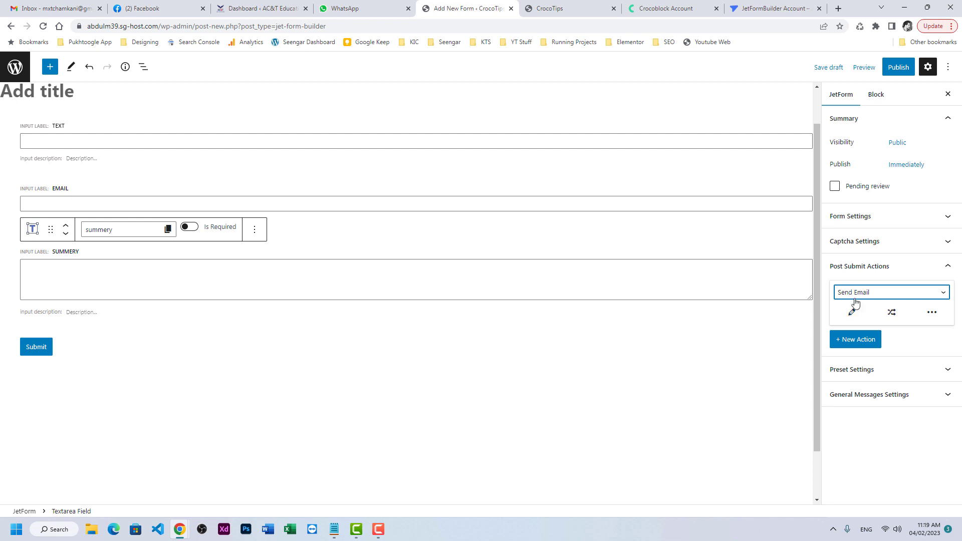
Set the Send Email action's MAIL TO to Admin email and update it
{"action": "left_click", "coordinate": [853, 313]}
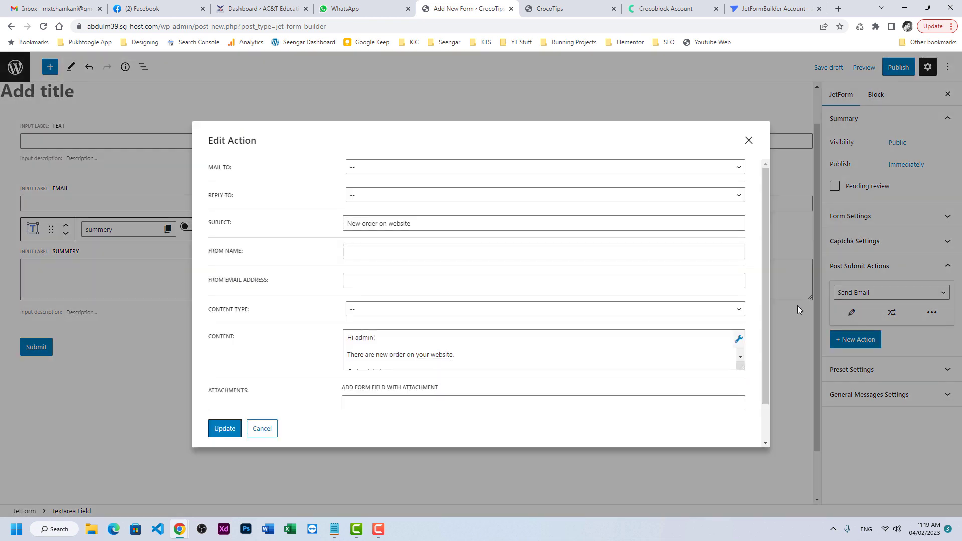
{"action": "scroll", "coordinate": [291, 260], "scroll_direction": "down", "scroll_amount": 2}
{"action": "scroll", "coordinate": [312, 242], "scroll_direction": "up", "scroll_amount": 2}
{"action": "left_click", "coordinate": [378, 170]}
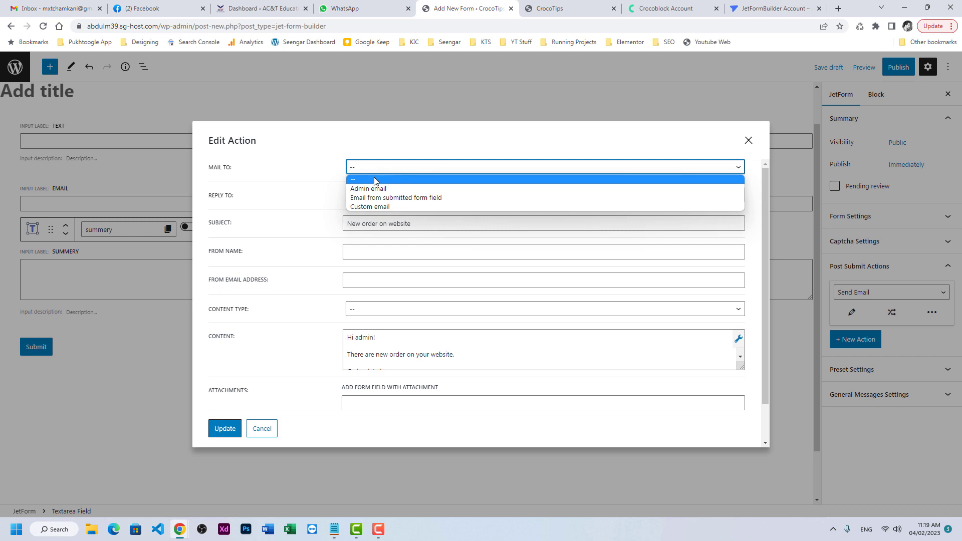
{"action": "left_click", "coordinate": [376, 188]}
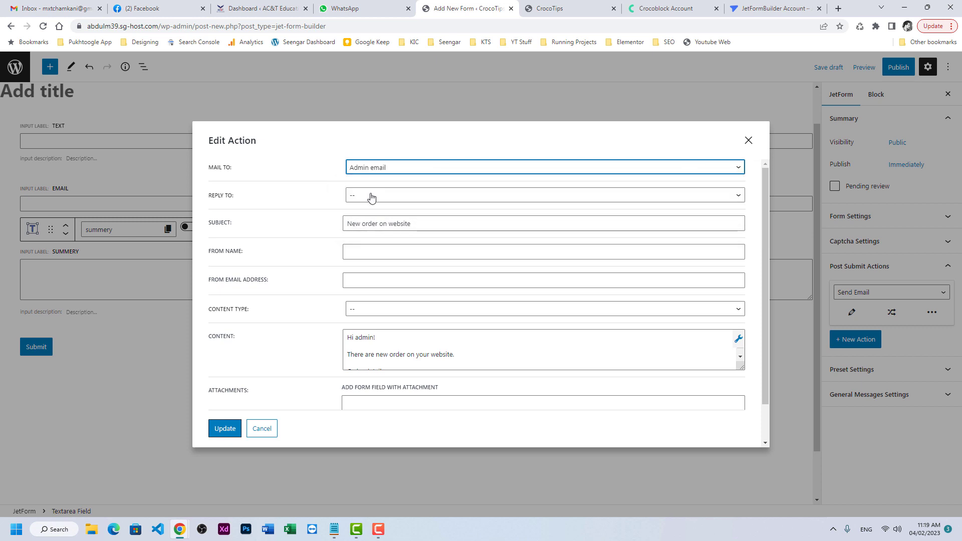
{"action": "left_click", "coordinate": [225, 429]}
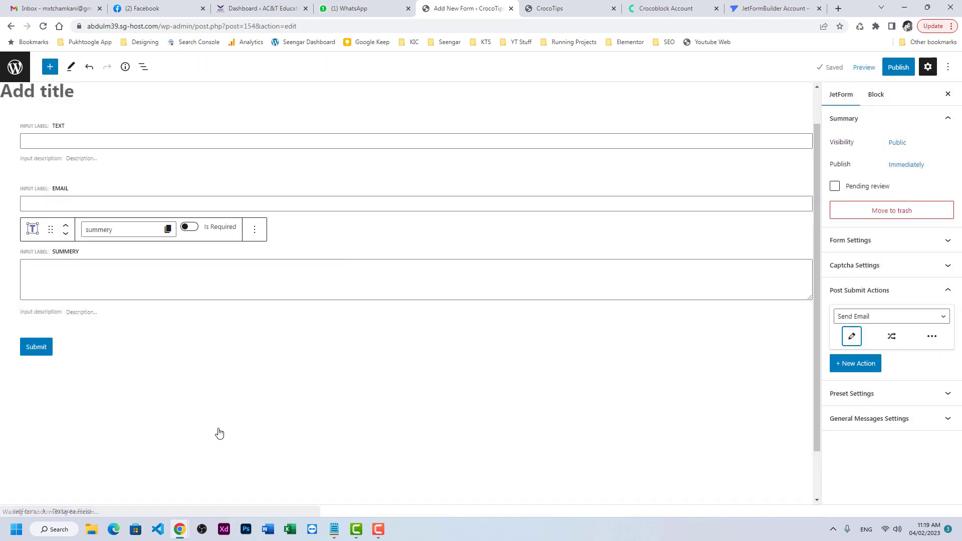
Publish the form and go to the JetFormBuilder Forms list
{"action": "left_click", "coordinate": [898, 72]}
{"action": "left_click", "coordinate": [855, 73]}
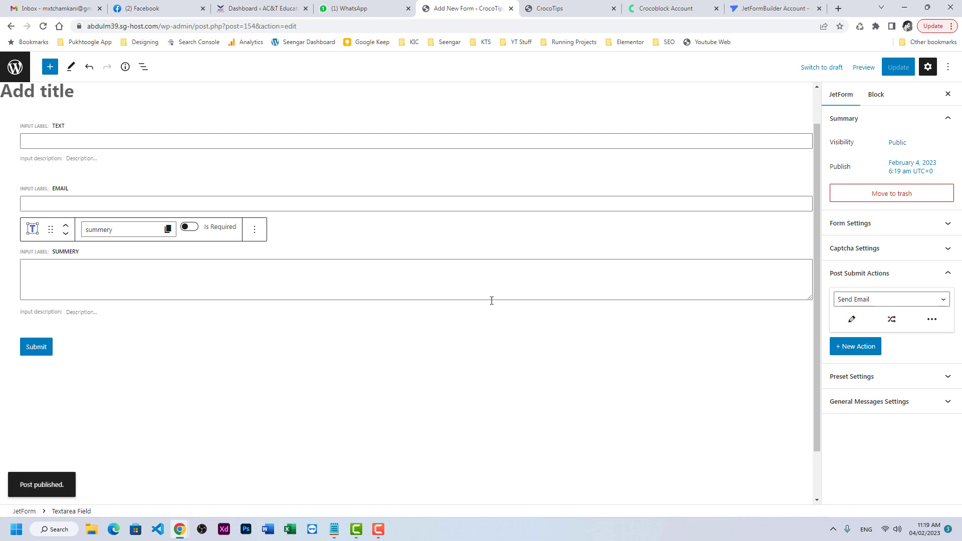
{"action": "left_click", "coordinate": [16, 73]}
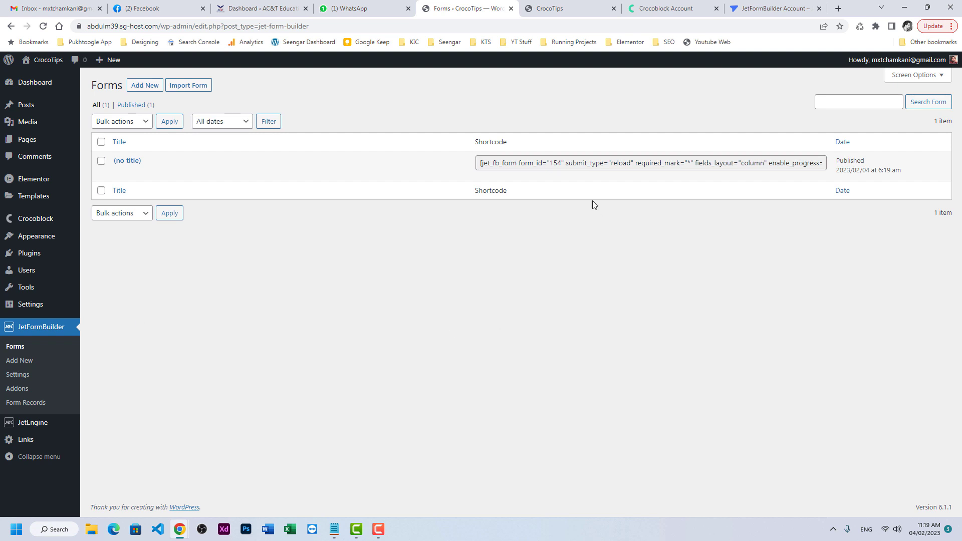
Leave the published form and go to the All Pages list containing the Home page
{"action": "left_click", "coordinate": [571, 164]}
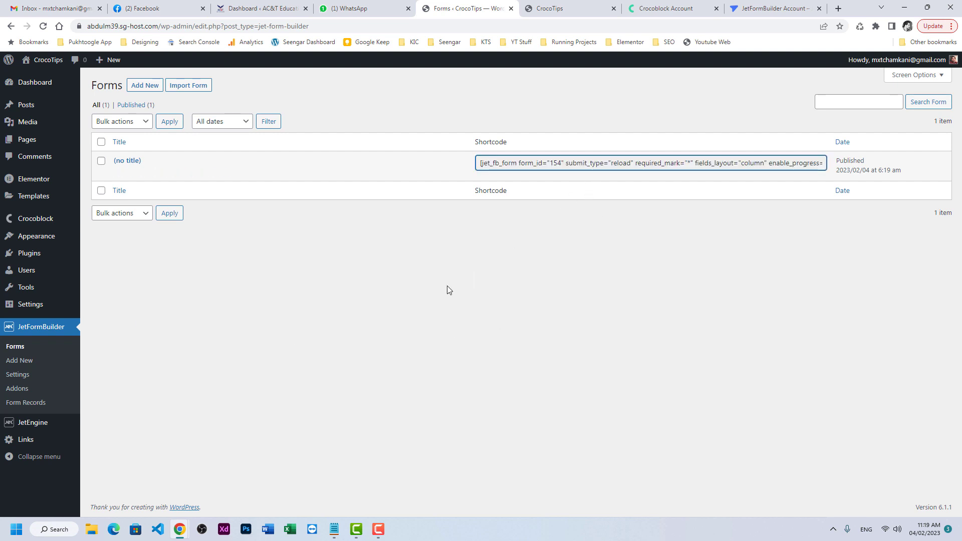
{"action": "mouse_move", "coordinate": [27, 140]}
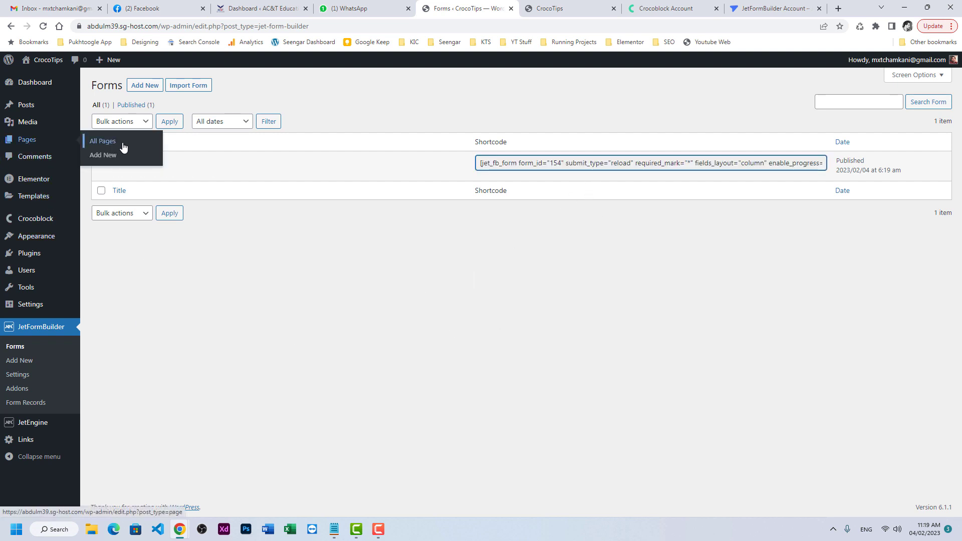
{"action": "left_click", "coordinate": [103, 142]}
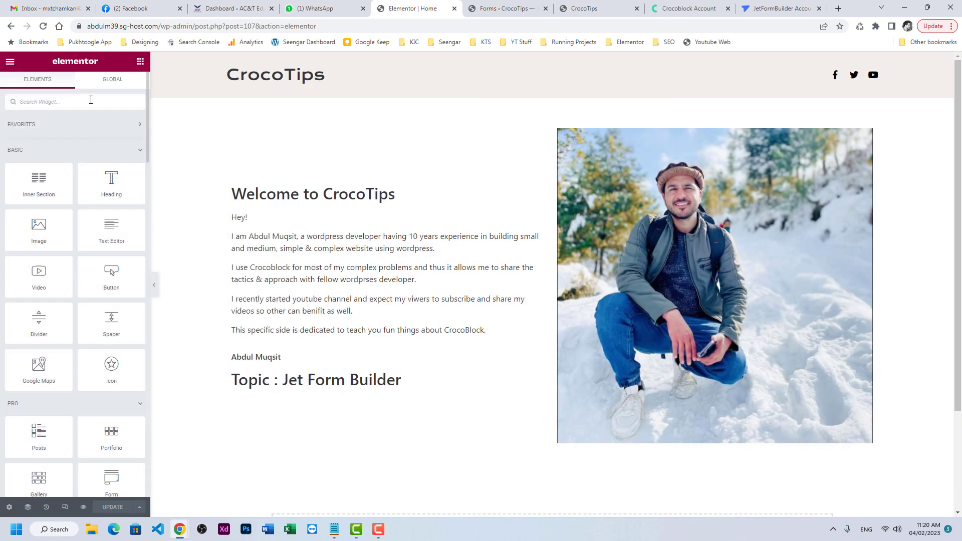
{"action": "type", "text": "form"}
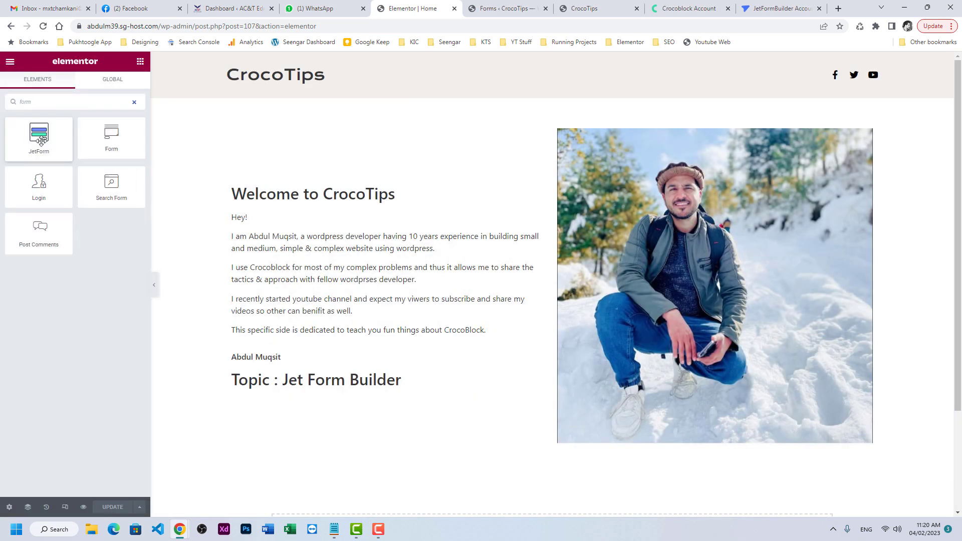
Place a JetForm widget showing 'new form' under the Welcome to CrocoTips heading and update
{"action": "left_click_drag", "start_coordinate": [41, 141], "coordinate": [249, 214]}
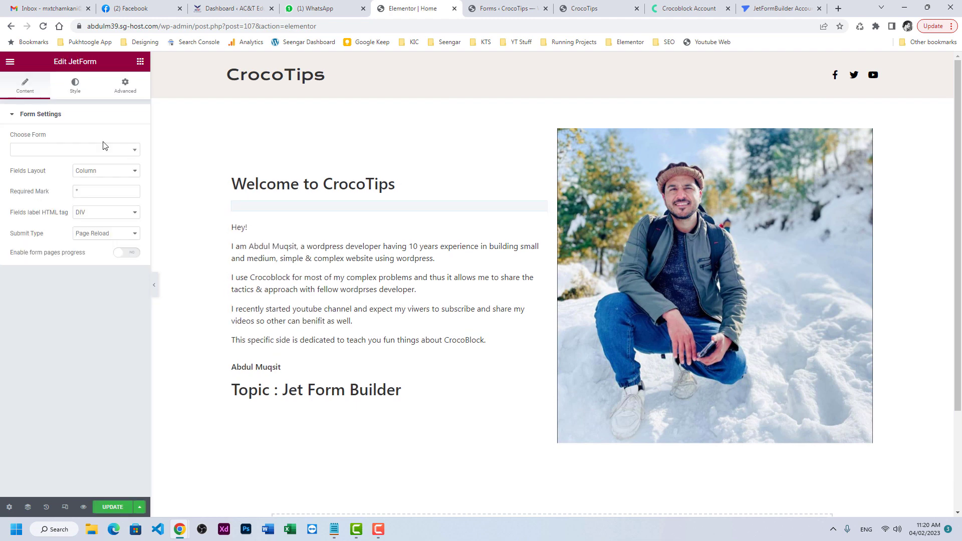
{"action": "left_click", "coordinate": [87, 153]}
{"action": "left_click", "coordinate": [49, 178]}
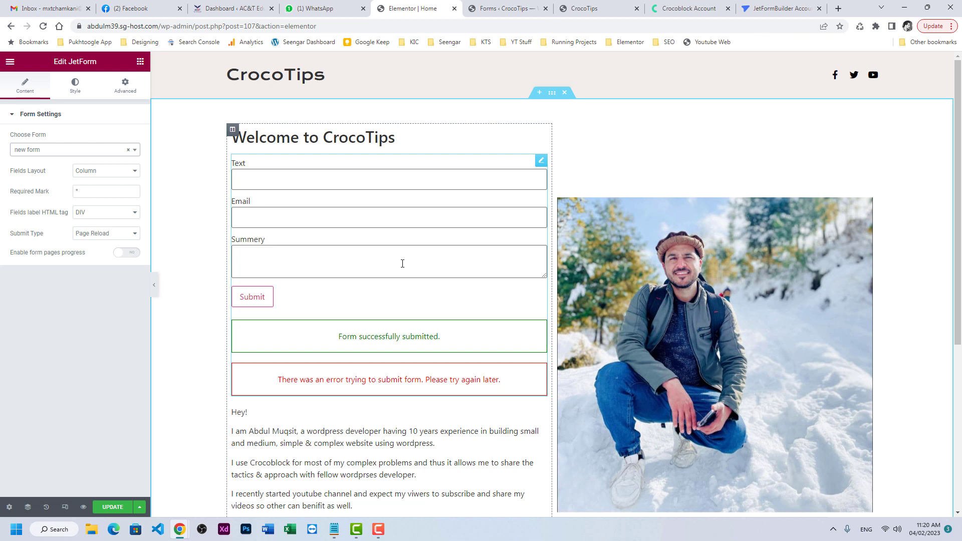
{"action": "left_click", "coordinate": [113, 507]}
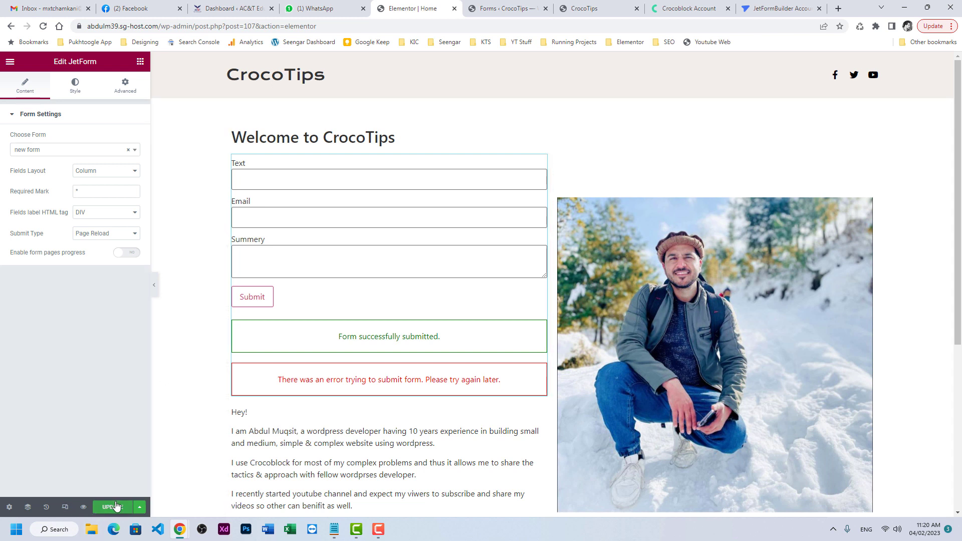
Refresh the live CrocoTips homepage tab to display the Text, Email and Summery form
{"action": "left_click", "coordinate": [586, 8]}
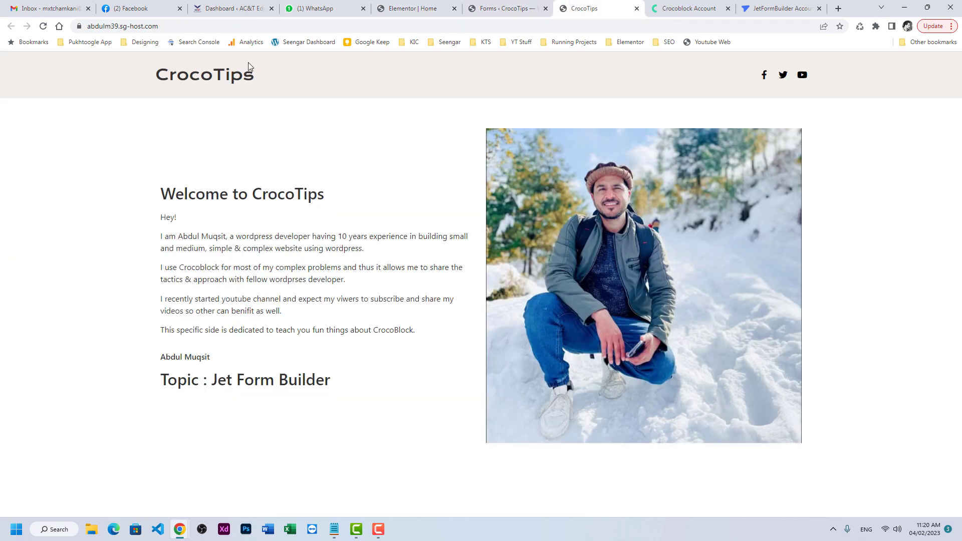
{"action": "left_click", "coordinate": [43, 26]}
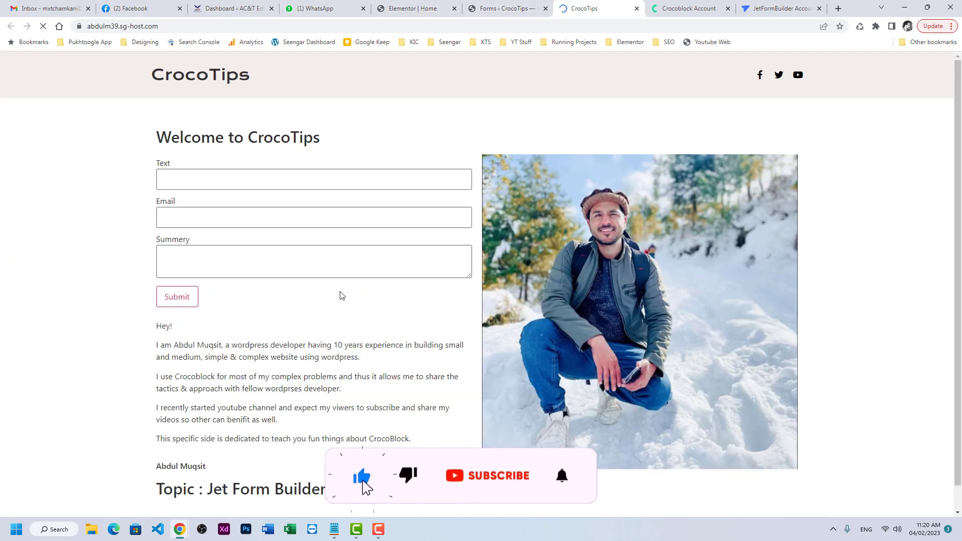